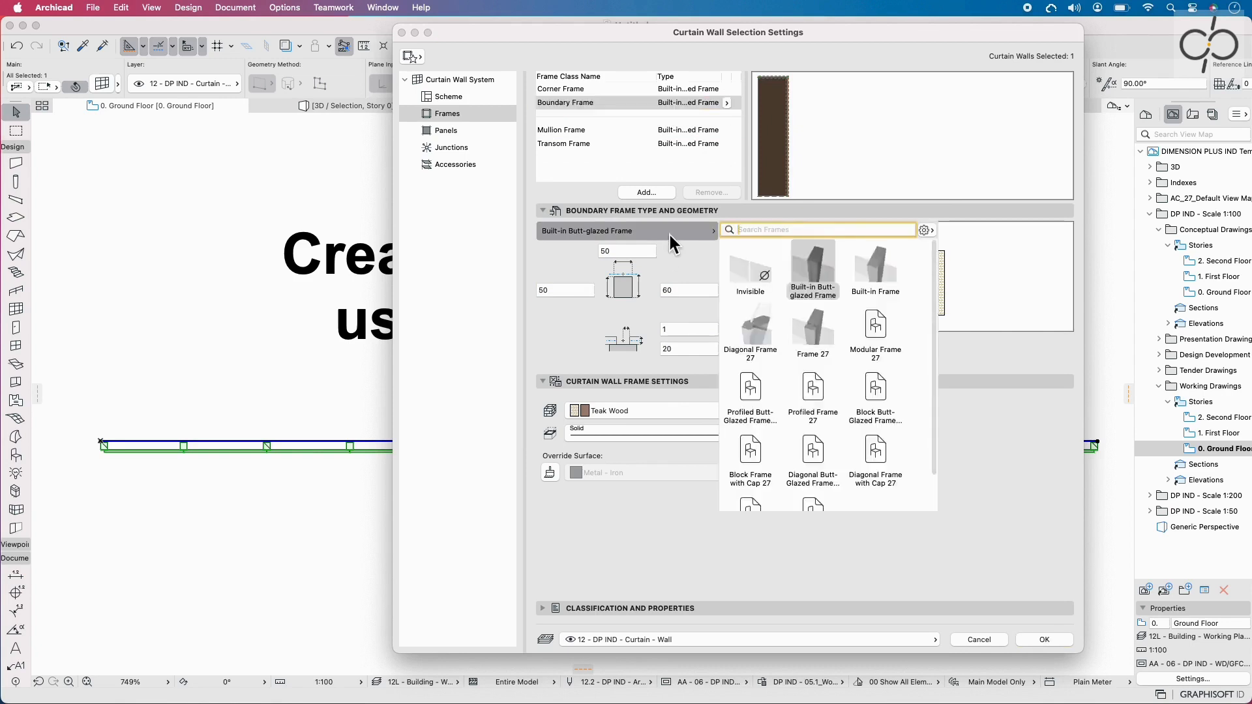
Set the boundary frame's panel slot thickness to 18 and apply the curtain wall settings
{"action": "left_click", "coordinate": [676, 351]}
{"action": "double_click", "coordinate": [682, 351]}
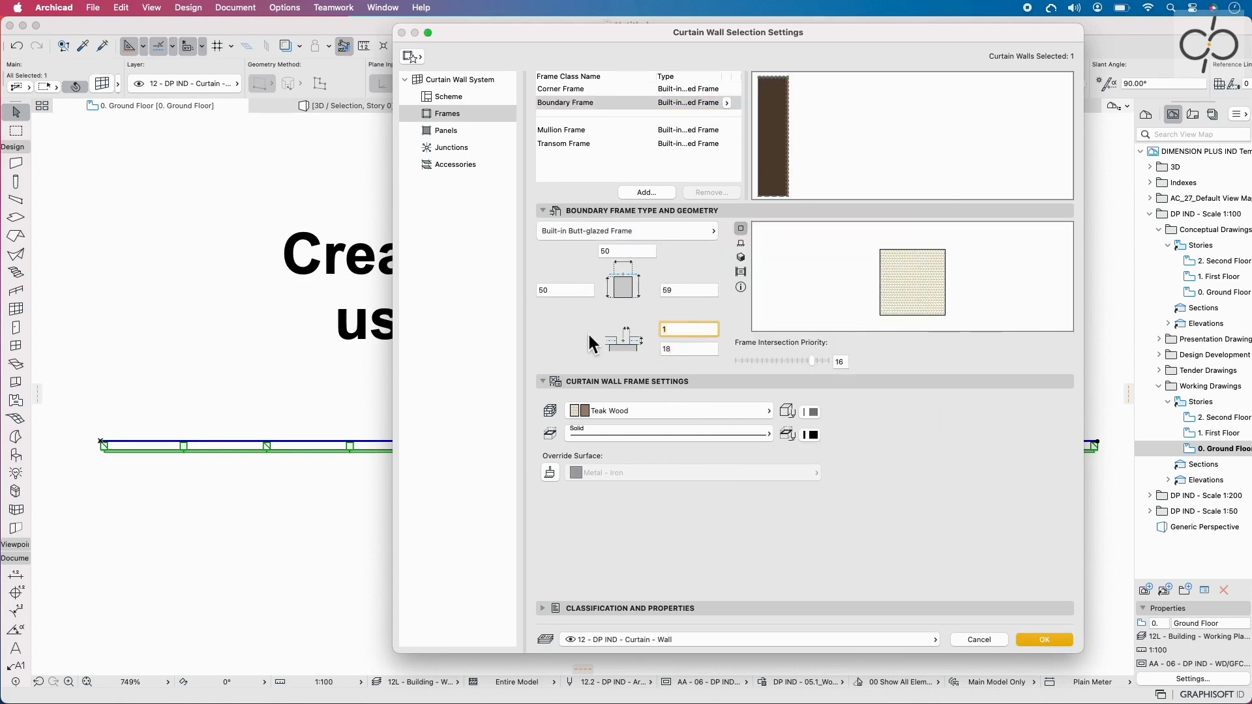
{"action": "left_click", "coordinate": [1047, 637]}
Examine the wood panel wall's upper end corner in 3D and return to the ground floor plan
{"action": "key", "text": "F5"}
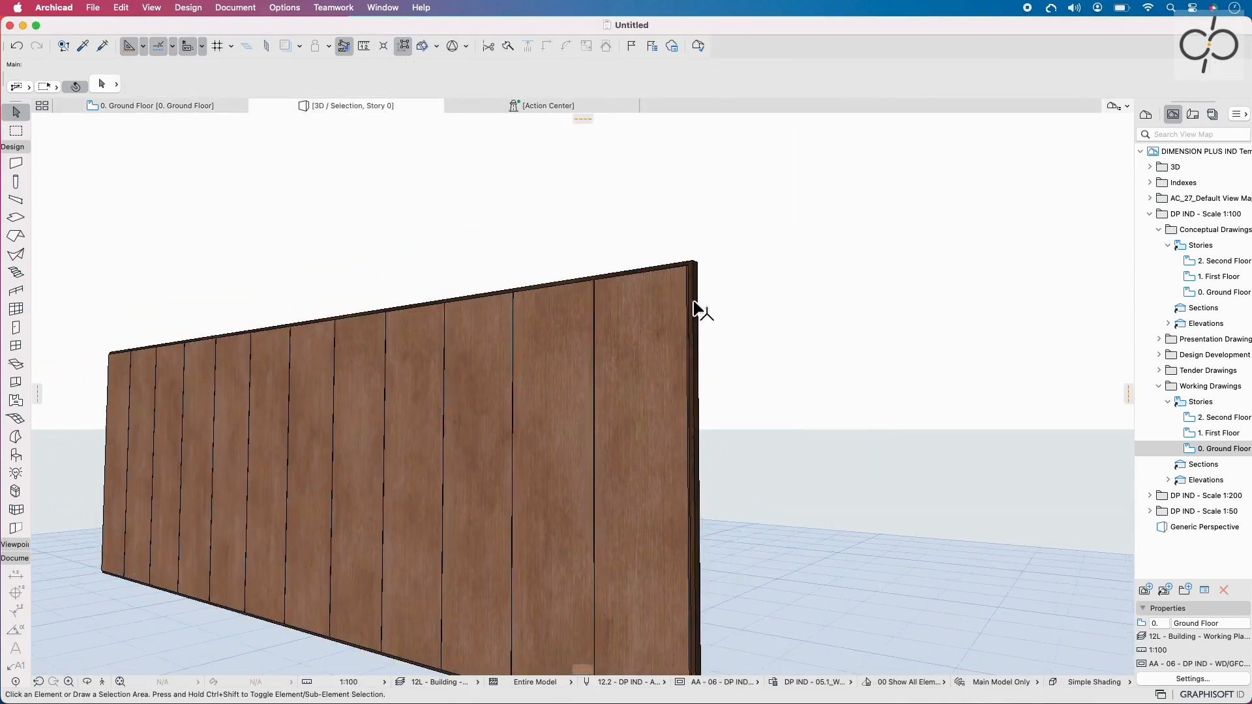
{"action": "scroll", "coordinate": [699, 313], "scroll_direction": "up", "scroll_amount": 3}
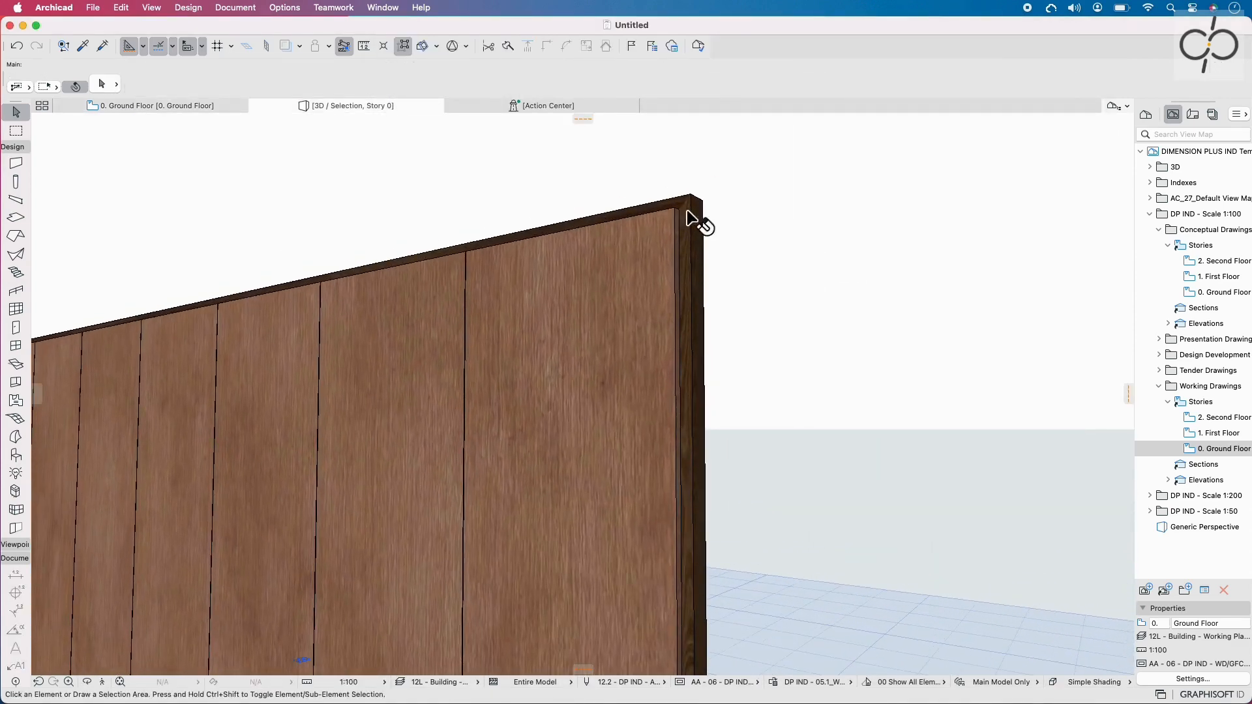
{"action": "left_click", "coordinate": [191, 109]}
{"action": "key", "text": "Escape"}
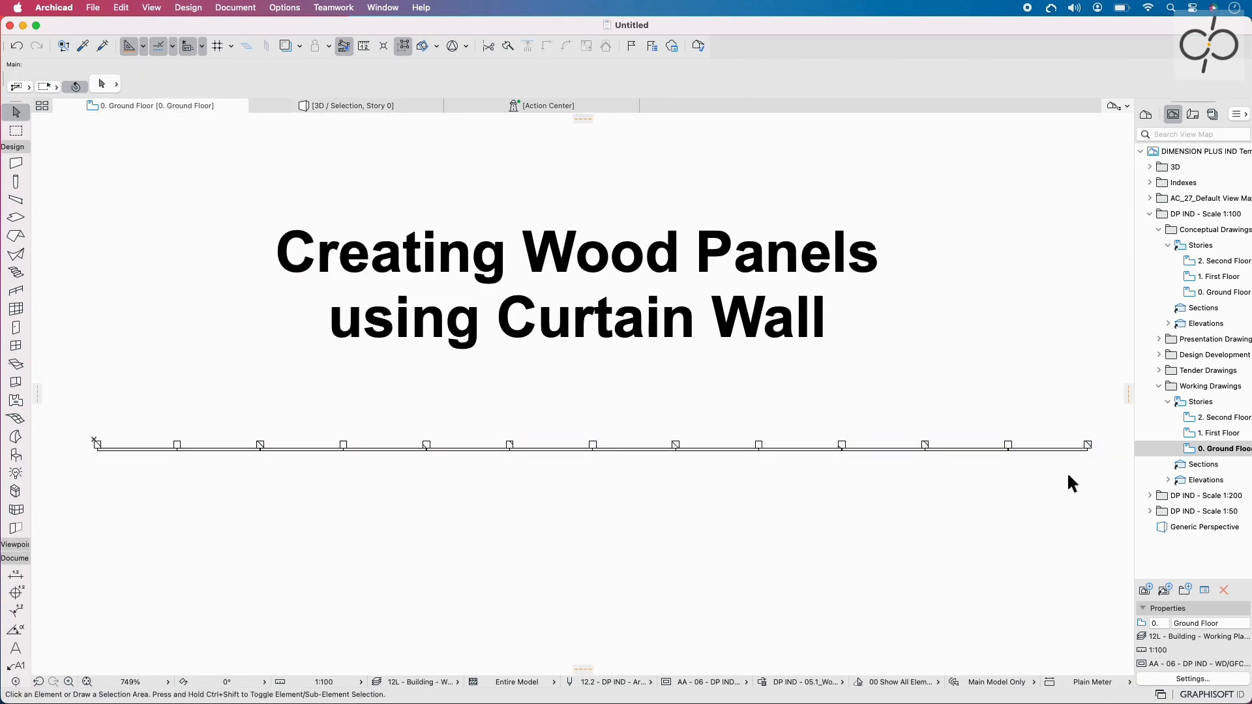
Inspect the boundary frame at the wall's right end in curtain wall edit mode and exit editing
{"action": "scroll", "coordinate": [1069, 475], "scroll_direction": "up", "scroll_amount": 5}
{"action": "scroll", "coordinate": [889, 425], "scroll_direction": "up", "scroll_amount": 10}
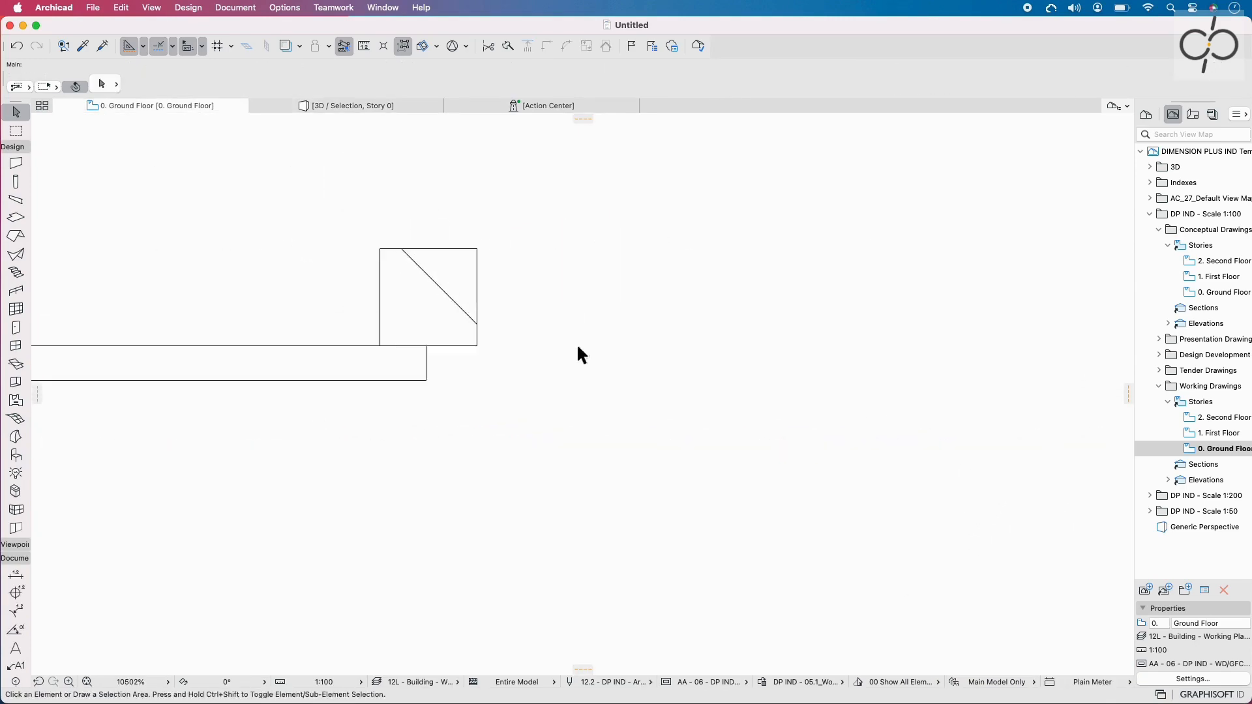
{"action": "left_click", "coordinate": [448, 297]}
{"action": "left_click", "coordinate": [387, 340]}
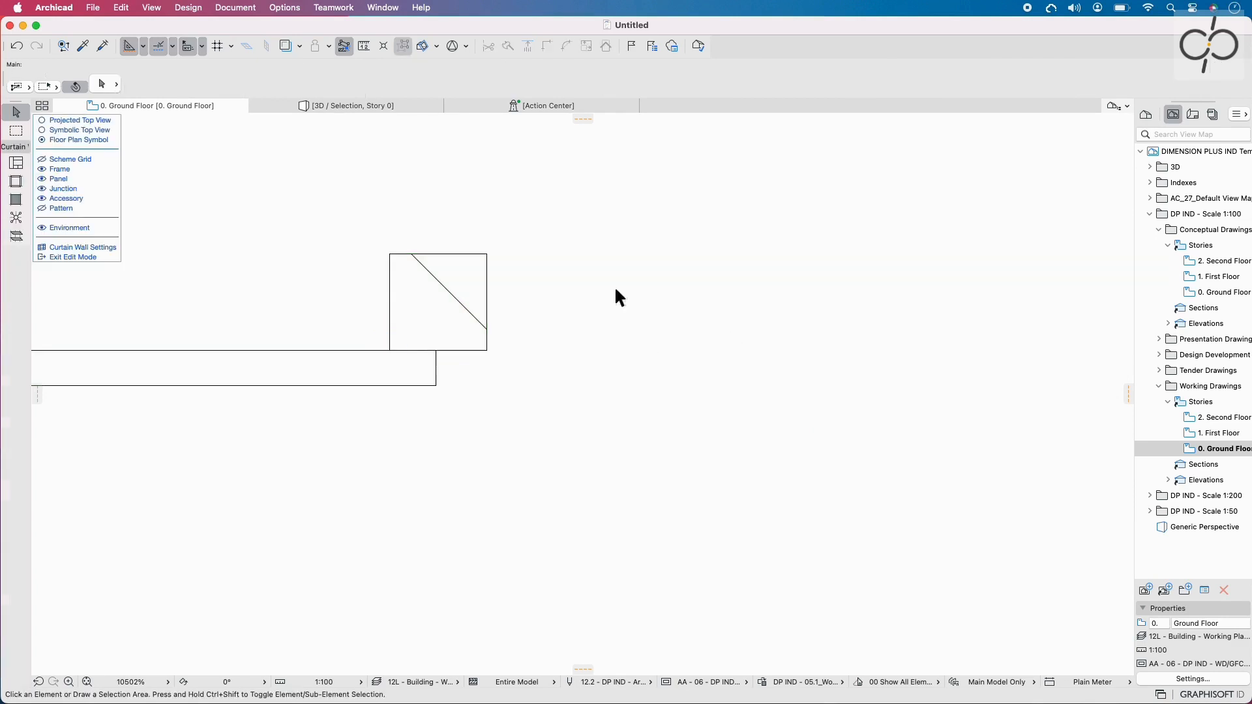
{"action": "left_click", "coordinate": [460, 298]}
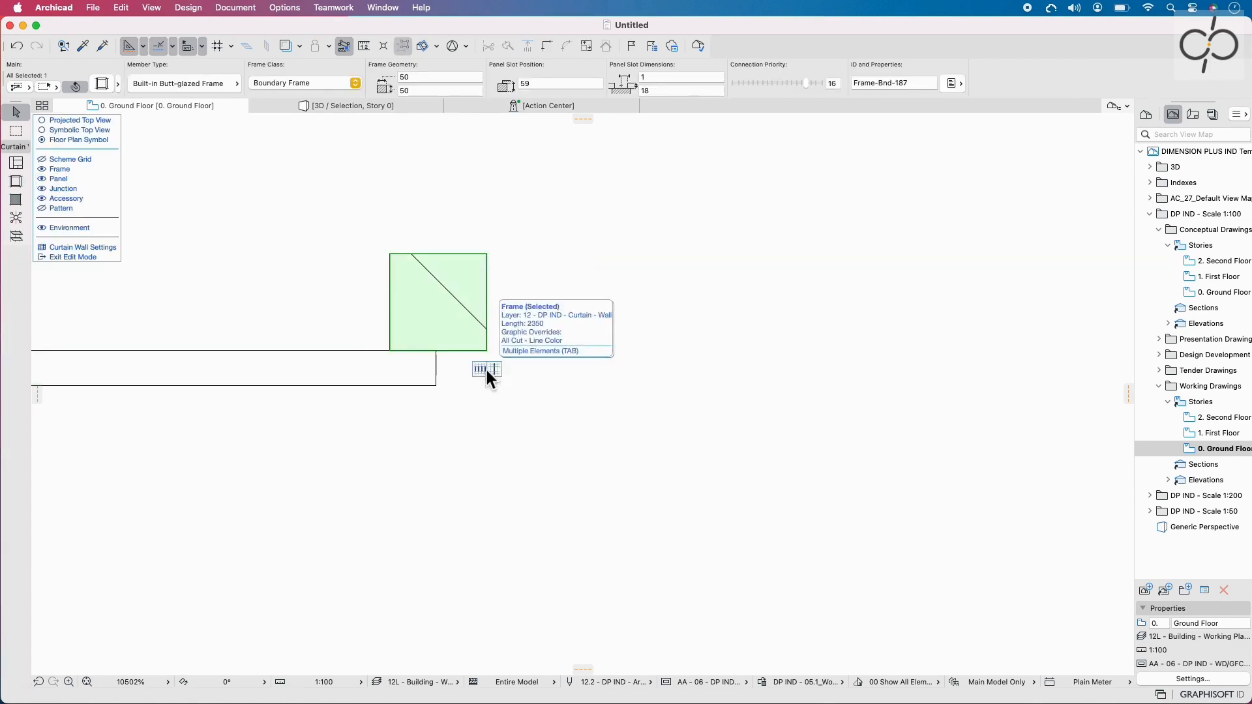
{"action": "key", "text": "Escape"}
{"action": "key", "text": "Escape"}
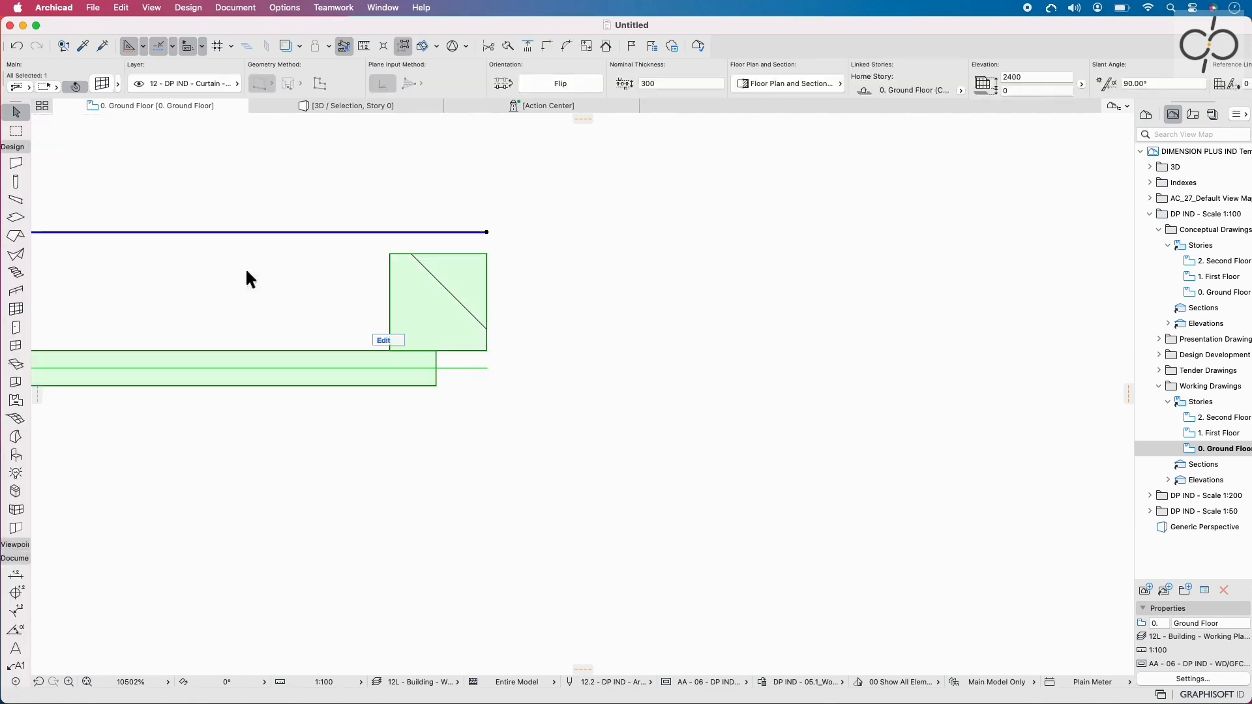
Draw a rectangular fill exactly over the square boundary frame section at the wall's right end
{"action": "left_click", "coordinate": [10, 618]}
{"action": "left_click", "coordinate": [389, 254]}
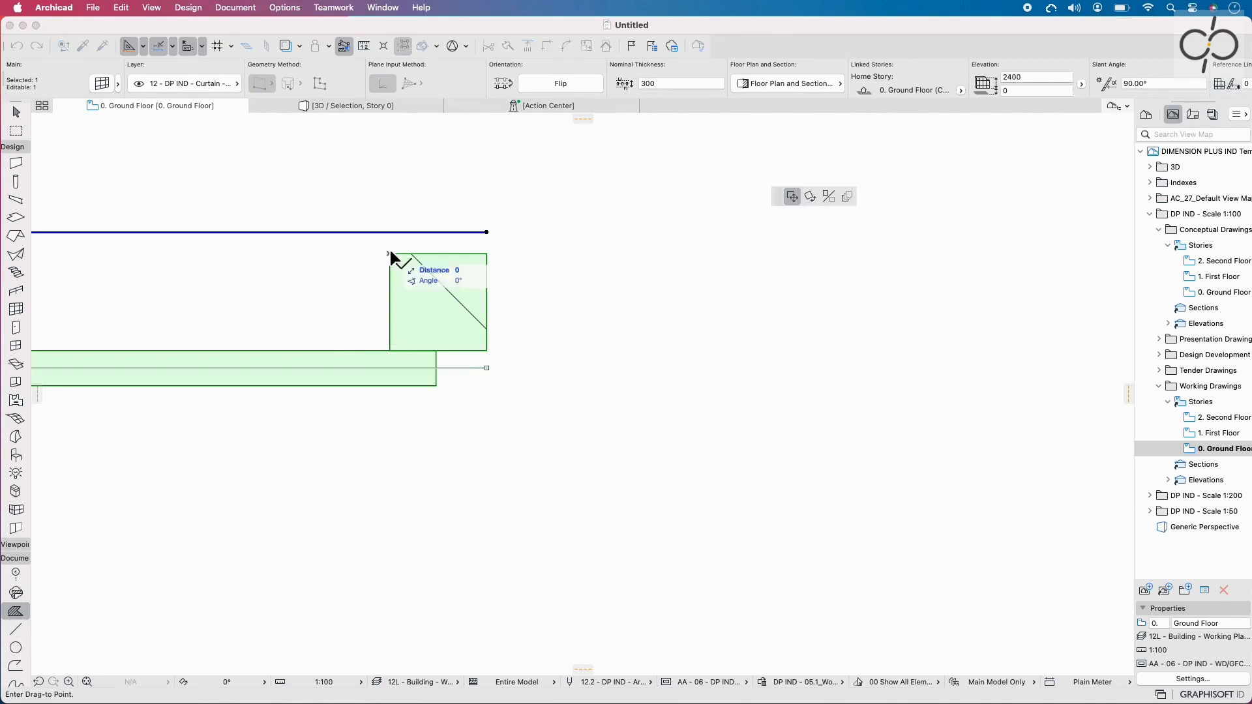
{"action": "key", "text": "Escape"}
{"action": "key", "text": "Escape"}
{"action": "left_click", "coordinate": [389, 254]}
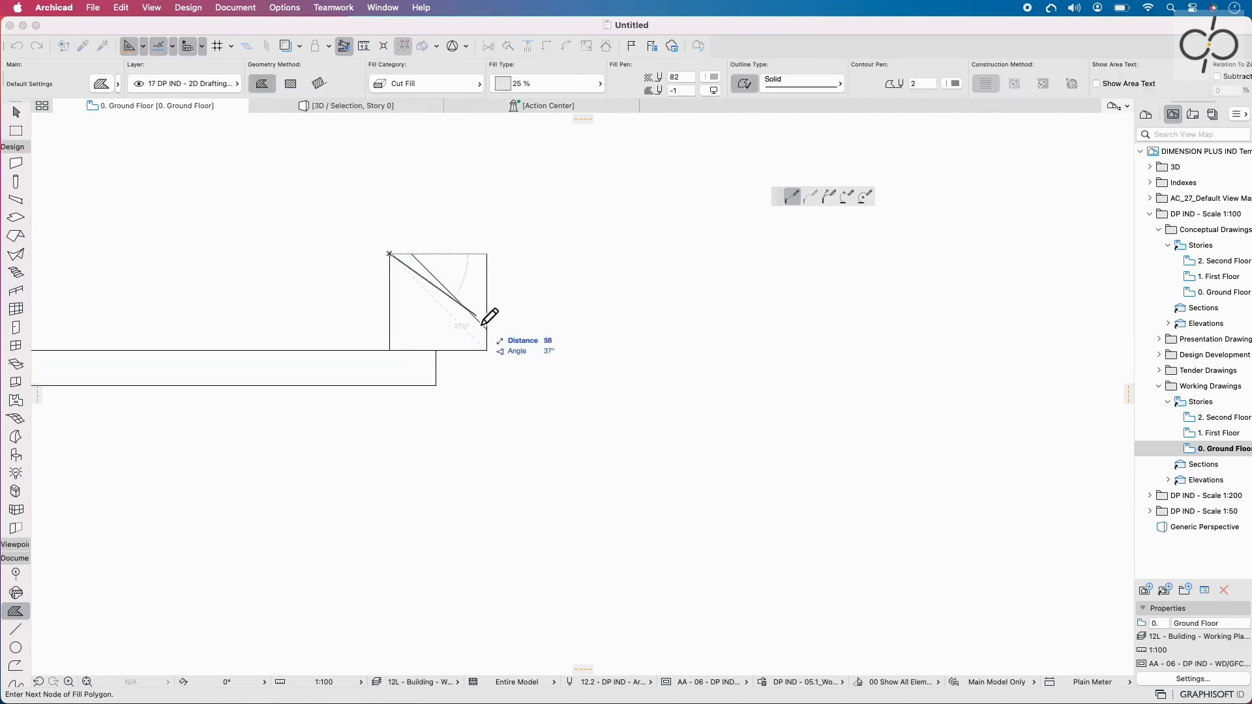
{"action": "left_click", "coordinate": [289, 84]}
{"action": "left_click", "coordinate": [487, 351]}
{"action": "key", "text": "Escape"}
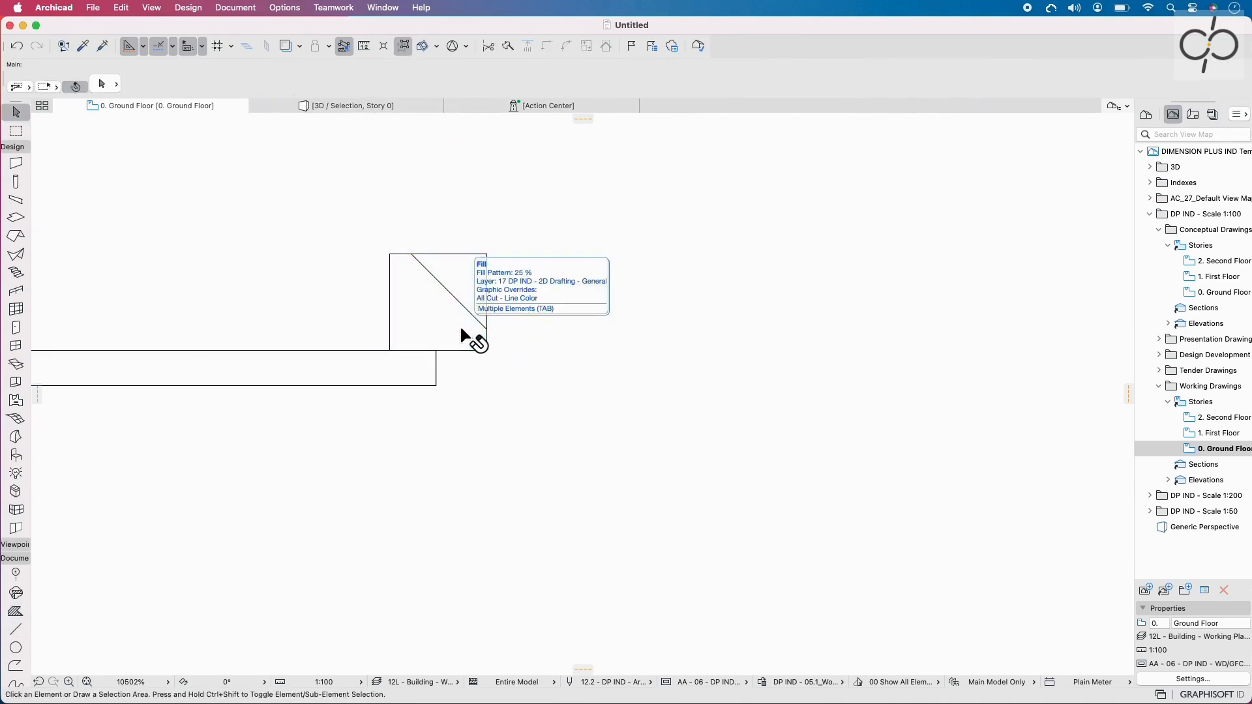
Move the square fill beside the frame as a Building Material (Cut Fill) of Teak Wood and cut it to the clipboard
{"action": "left_click_drag", "start_coordinate": [460, 323], "coordinate": [595, 324]}
{"action": "left_click", "coordinate": [420, 84]}
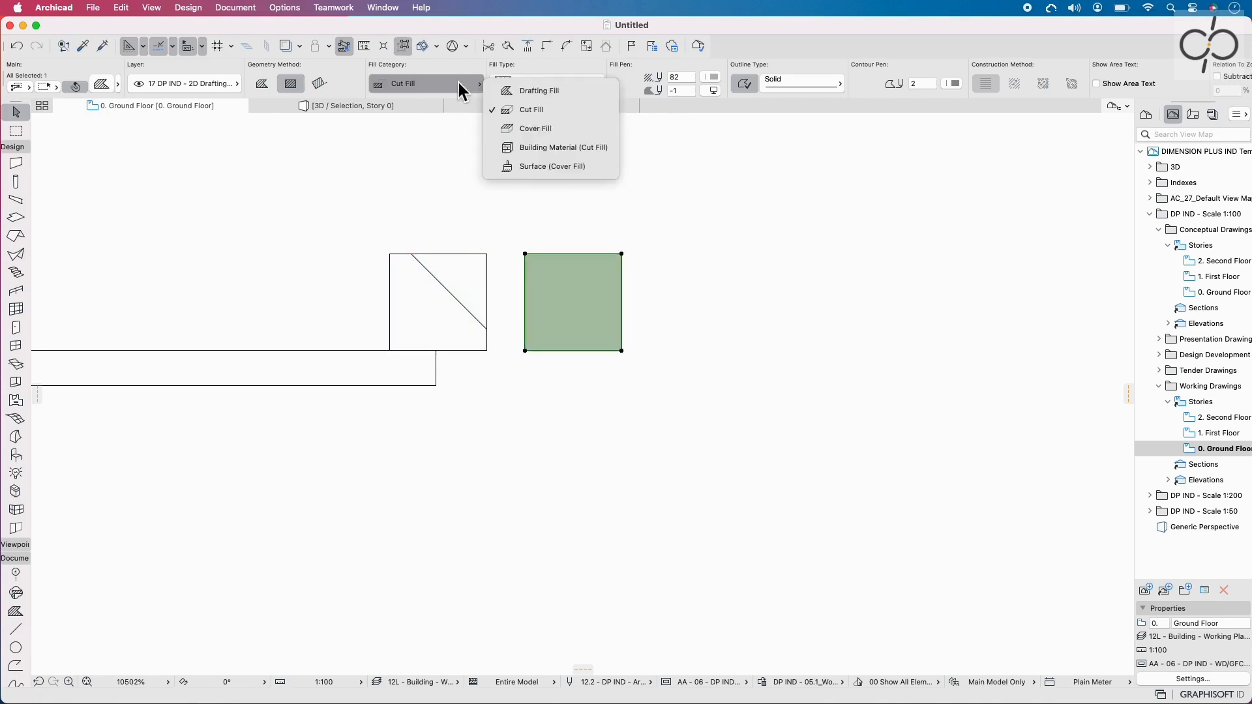
{"action": "left_click", "coordinate": [574, 146]}
{"action": "left_click", "coordinate": [541, 84]}
{"action": "type", "text": "wood"}
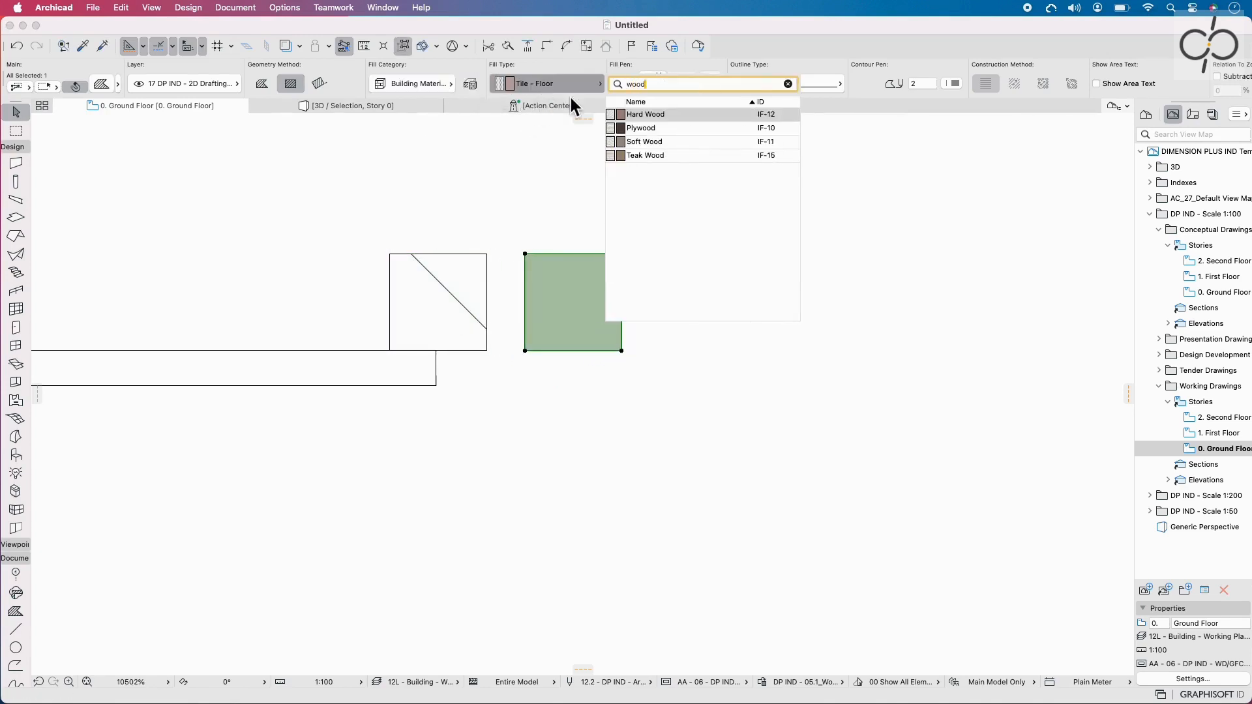
{"action": "left_click", "coordinate": [644, 151]}
{"action": "key", "text": "Delete"}
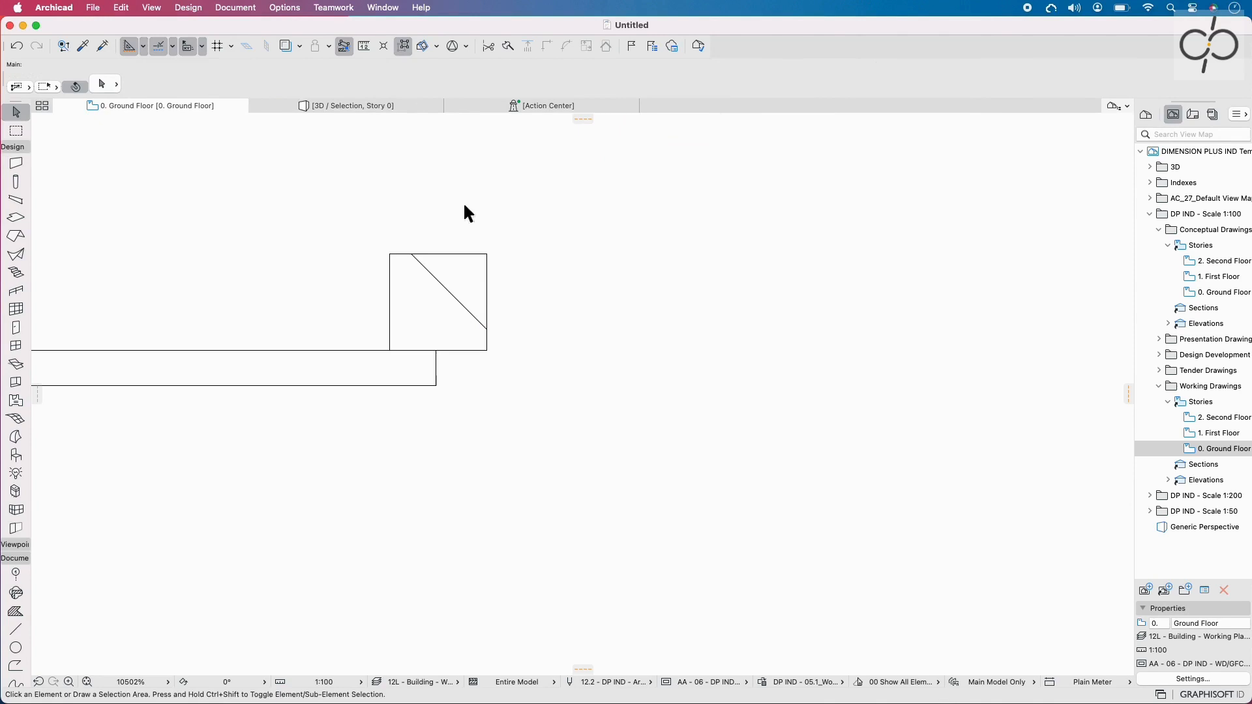
Create a new complex profile named "Boundry for Wood Paneling" in the Profile Manager
{"action": "left_click", "coordinate": [272, 8]}
{"action": "left_click", "coordinate": [808, 296]}
{"action": "left_click", "coordinate": [684, 202]}
{"action": "left_click", "coordinate": [532, 221]}
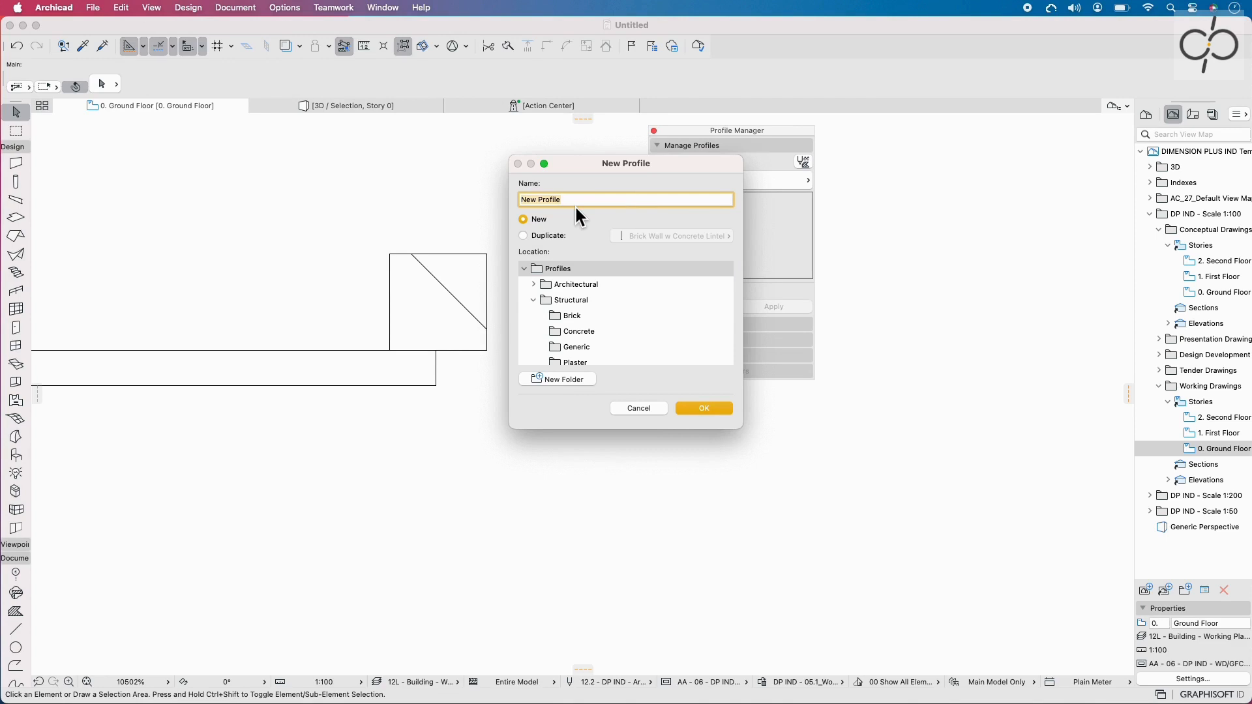
{"action": "type", "text": "Boundry for Wood Paneling"}
{"action": "key", "text": "Return"}
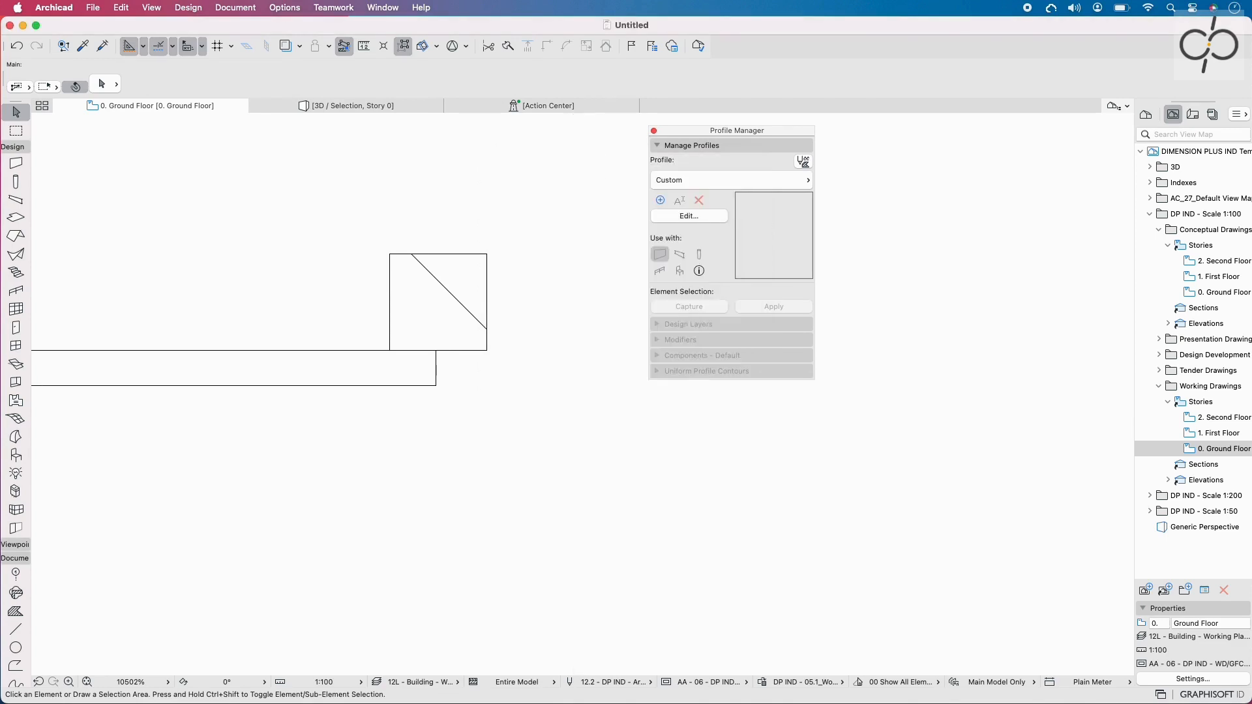
Replace the profile's default shape with the copied square fill, placing its lower-left corner on the origin
{"action": "scroll", "coordinate": [495, 306], "scroll_direction": "down", "scroll_amount": 5}
{"action": "key", "text": "super+a"}
{"action": "key", "text": "Delete"}
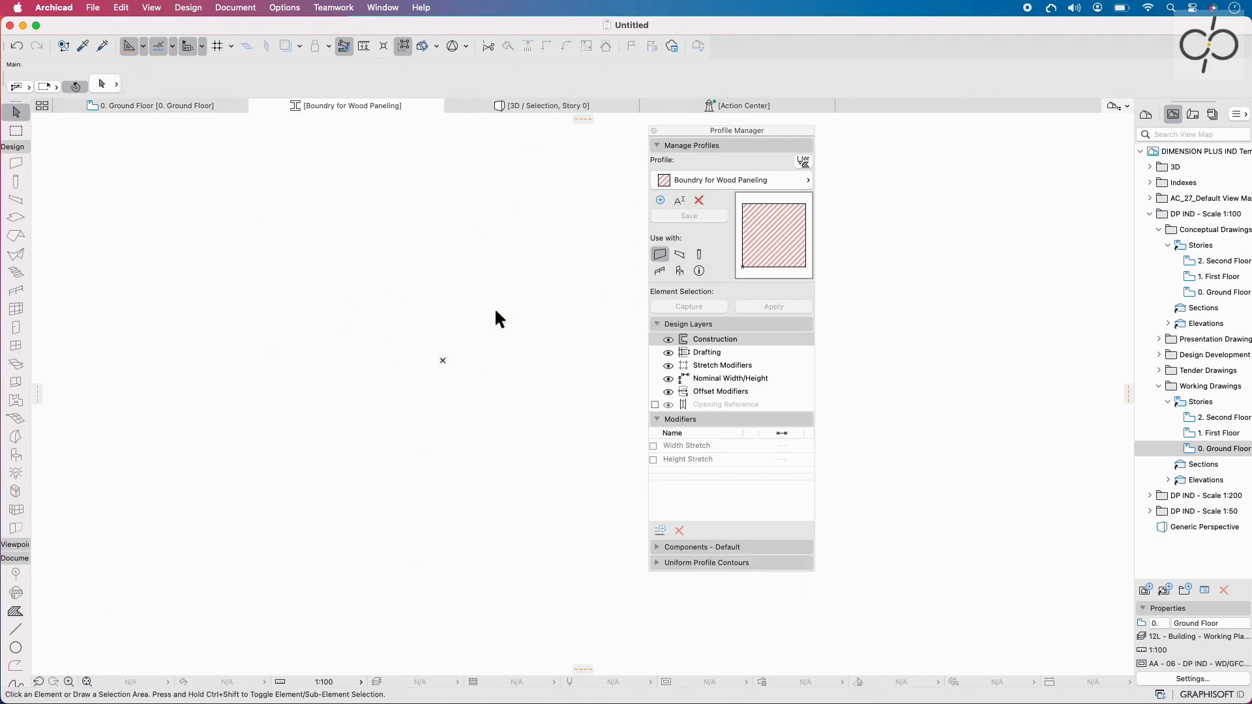
{"action": "key", "text": "super+v"}
{"action": "left_click", "coordinate": [703, 350]}
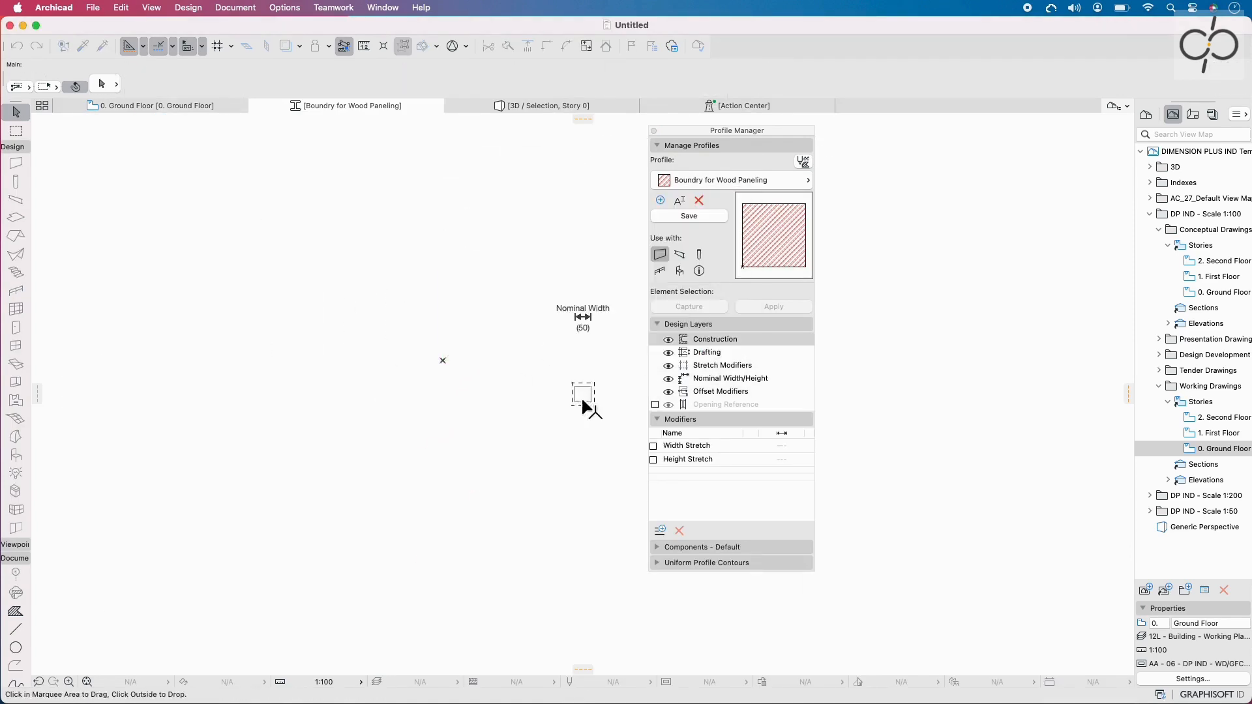
{"action": "left_click_drag", "start_coordinate": [574, 399], "coordinate": [444, 357]}
{"action": "left_click", "coordinate": [444, 358]}
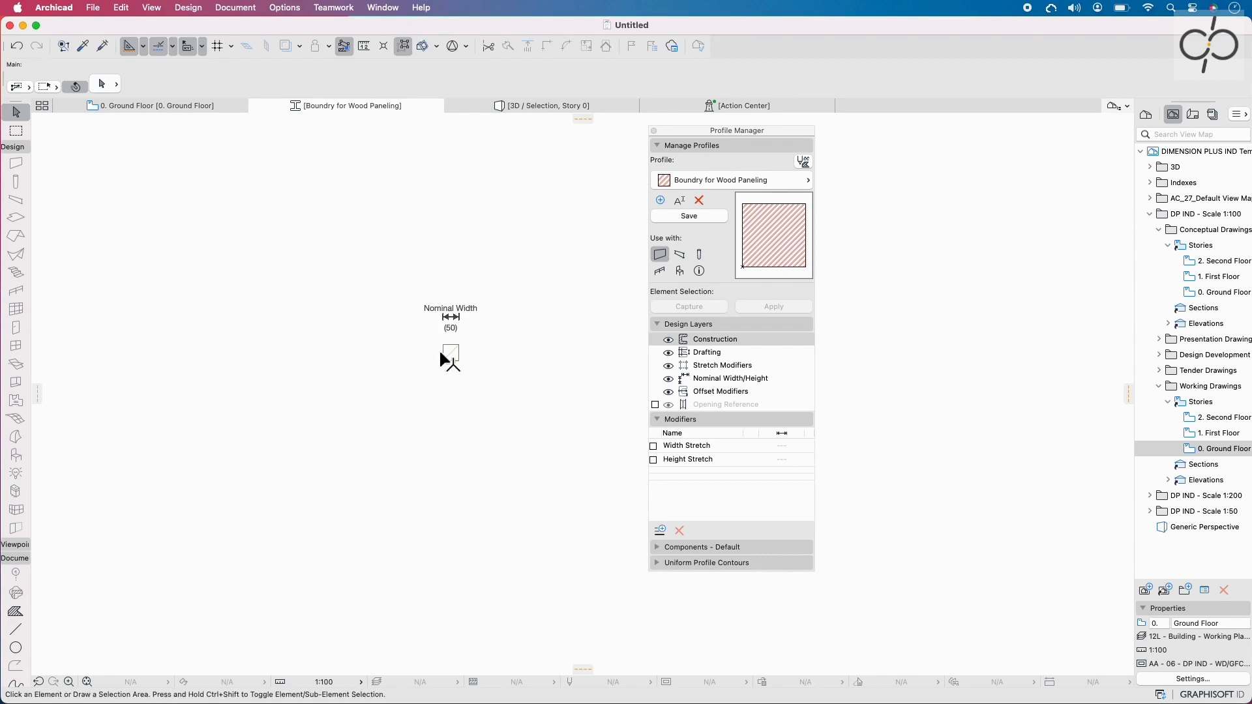
Move the profile's Nominal Width and Nominal Height dimensions closer to the square
{"action": "scroll", "coordinate": [436, 337], "scroll_direction": "up", "scroll_amount": 3}
{"action": "scroll", "coordinate": [464, 319], "scroll_direction": "up", "scroll_amount": 2}
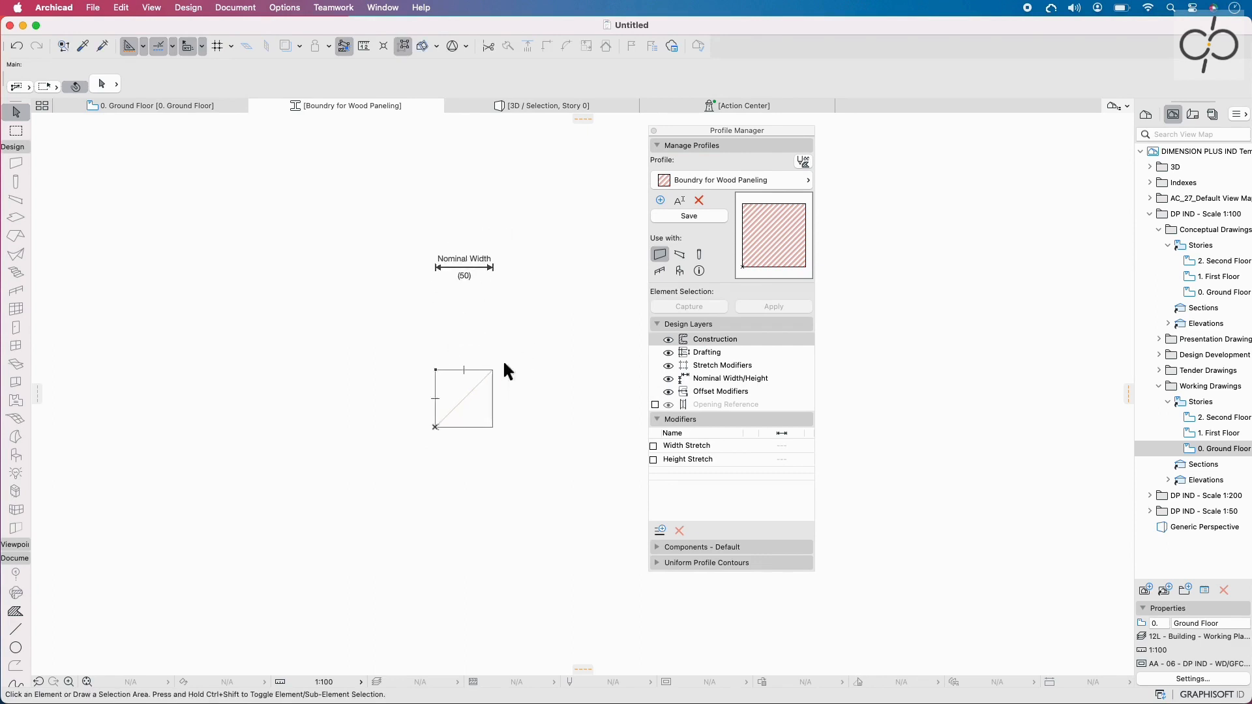
{"action": "left_click", "coordinate": [667, 378]}
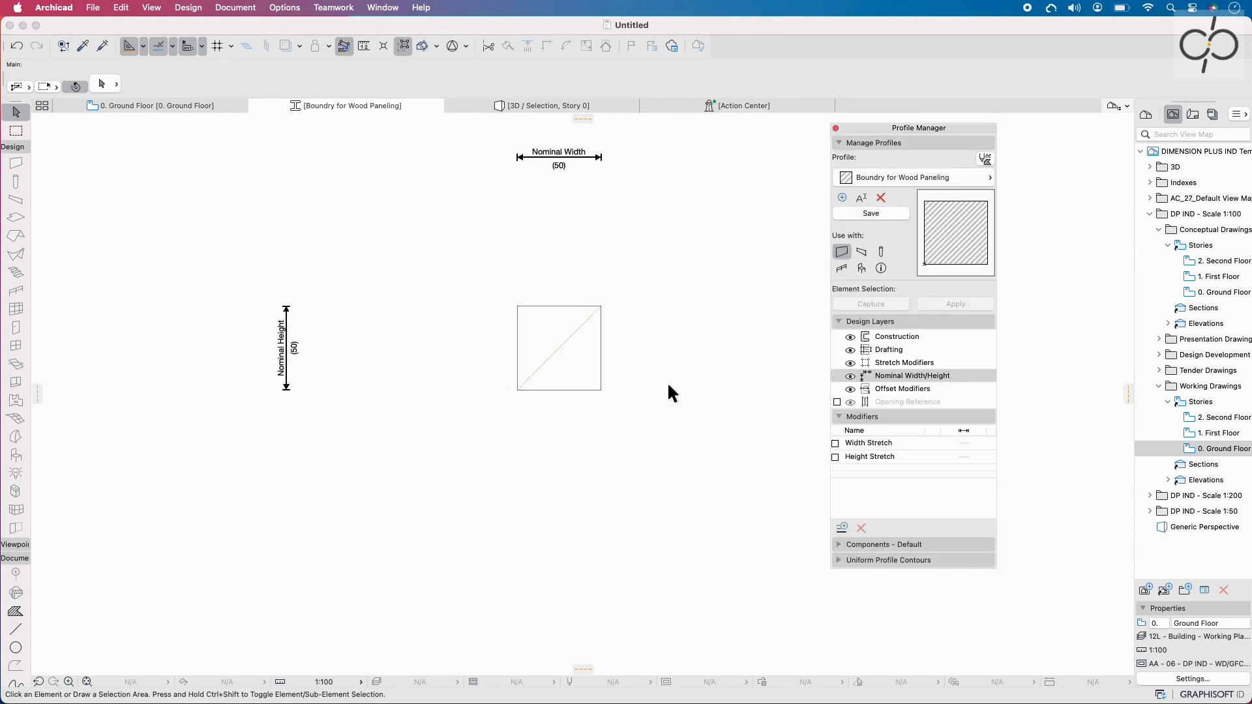
{"action": "left_click_drag", "start_coordinate": [509, 176], "coordinate": [520, 282]}
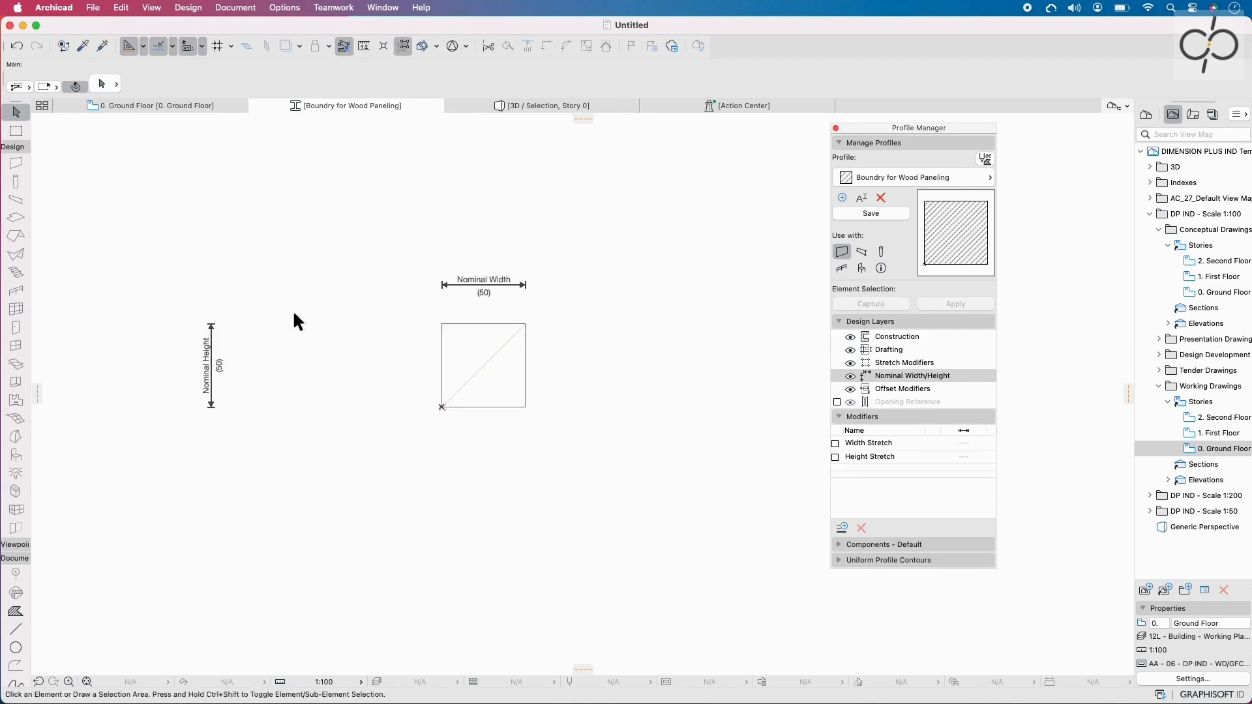
{"action": "left_click_drag", "start_coordinate": [211, 329], "coordinate": [390, 338]}
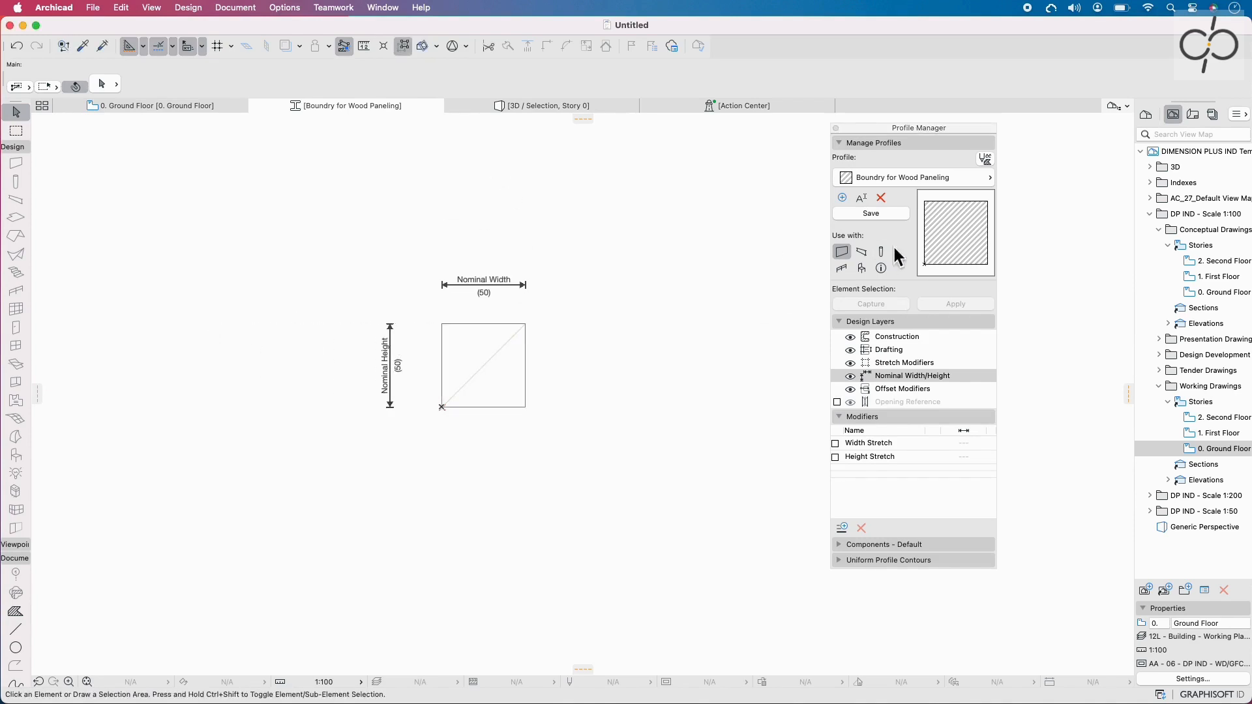
Make the profile available for objects instead of walls, save it and return to the ground floor plan
{"action": "left_click", "coordinate": [861, 269]}
{"action": "left_click", "coordinate": [871, 214]}
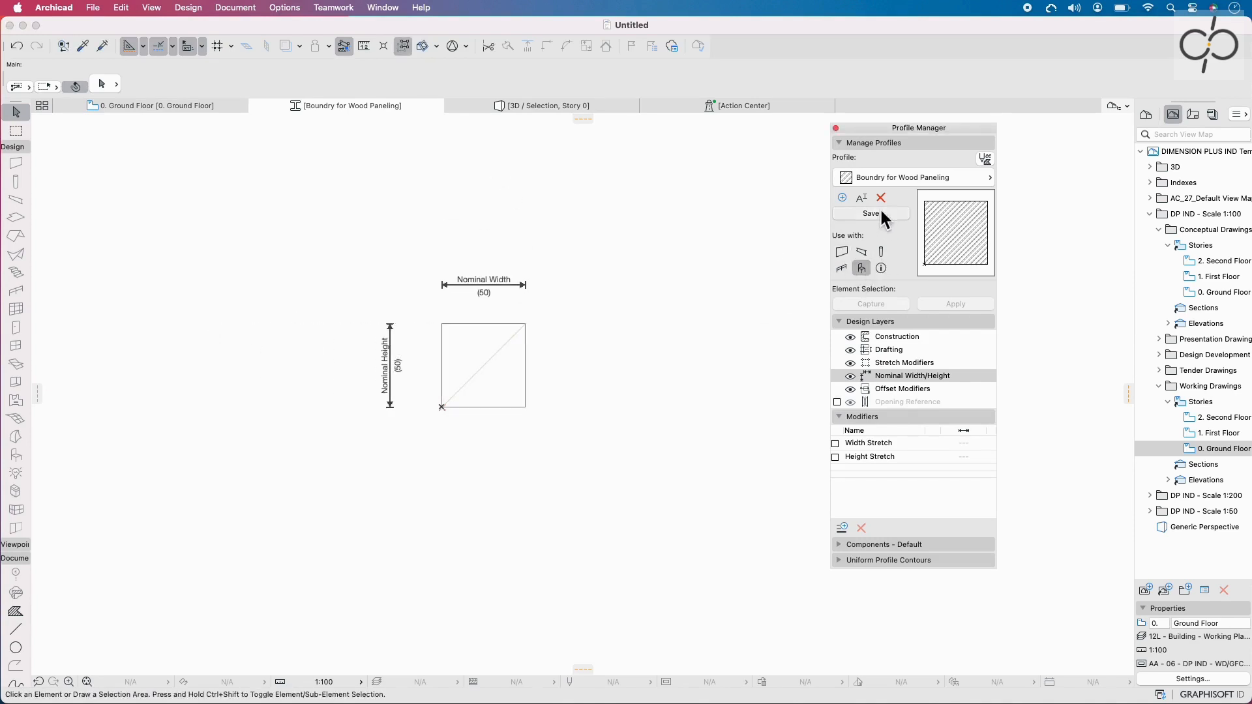
{"action": "left_click", "coordinate": [213, 108]}
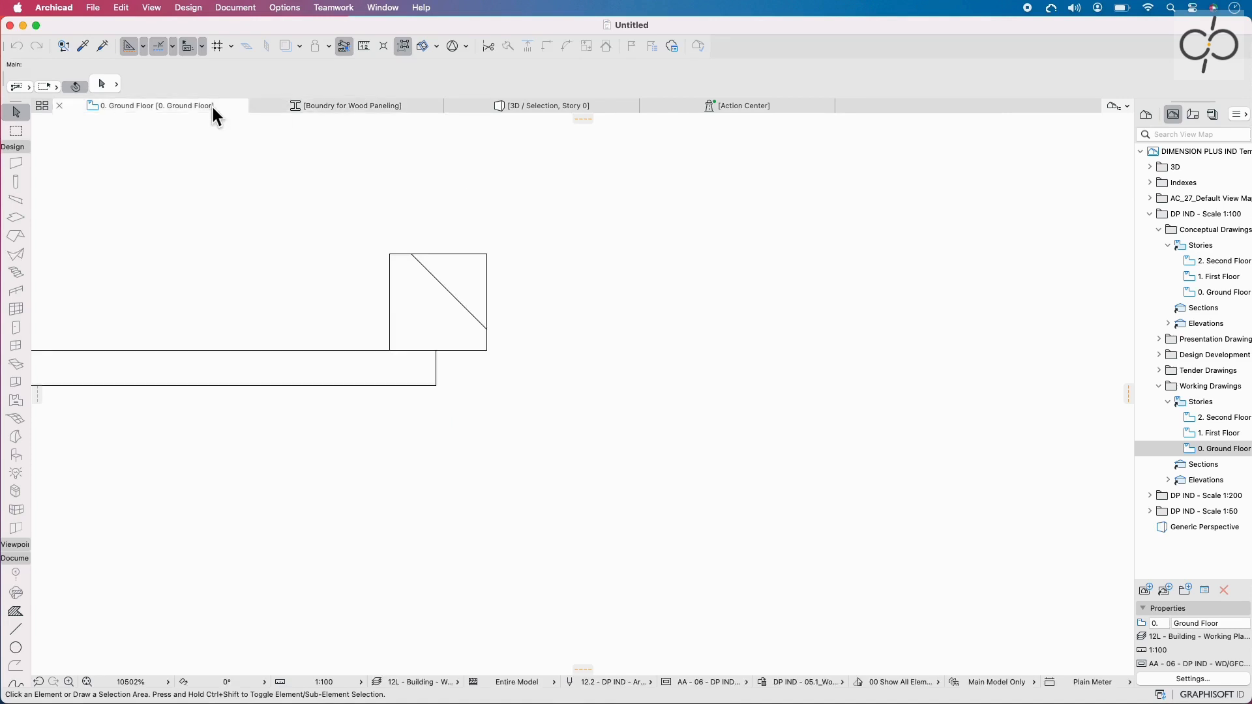
Change the wall's right end boundary frame to the Profiled Butt-Glazed Frame 27 type in curtain wall edit mode
{"action": "left_click", "coordinate": [441, 313]}
{"action": "left_click", "coordinate": [390, 339]}
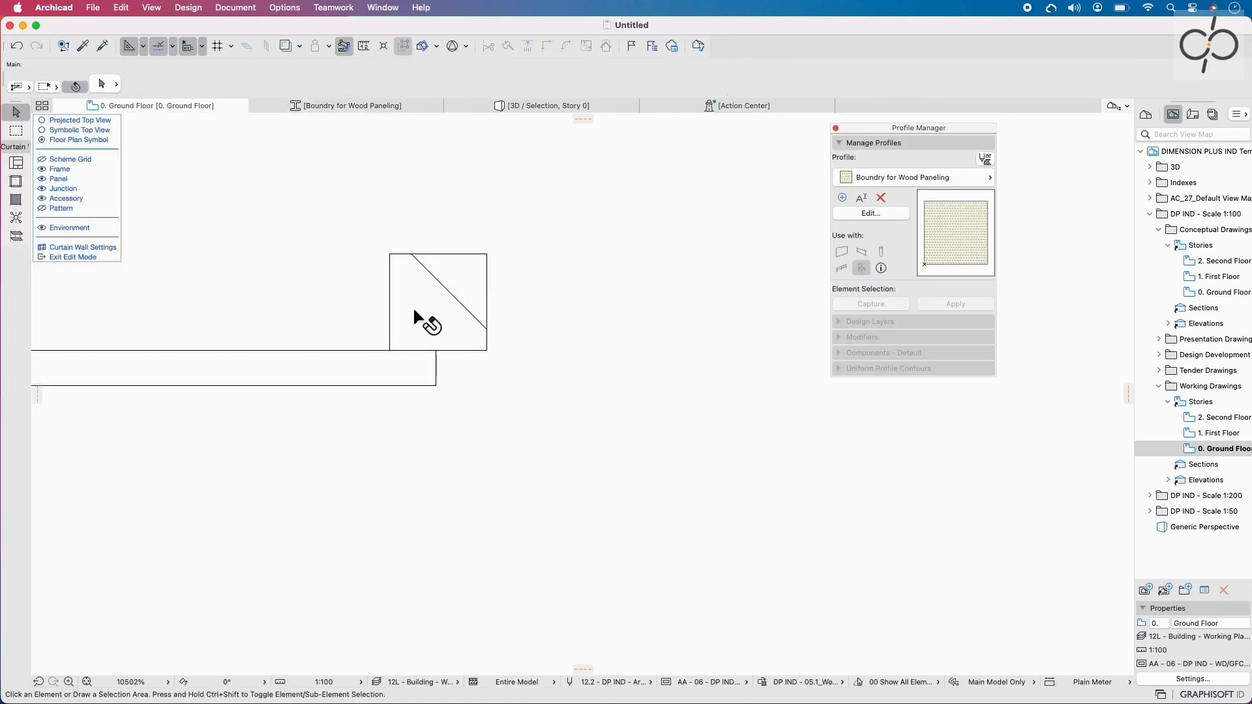
{"action": "left_click", "coordinate": [413, 306]}
{"action": "key", "text": "super+t"}
{"action": "left_click", "coordinate": [567, 163]}
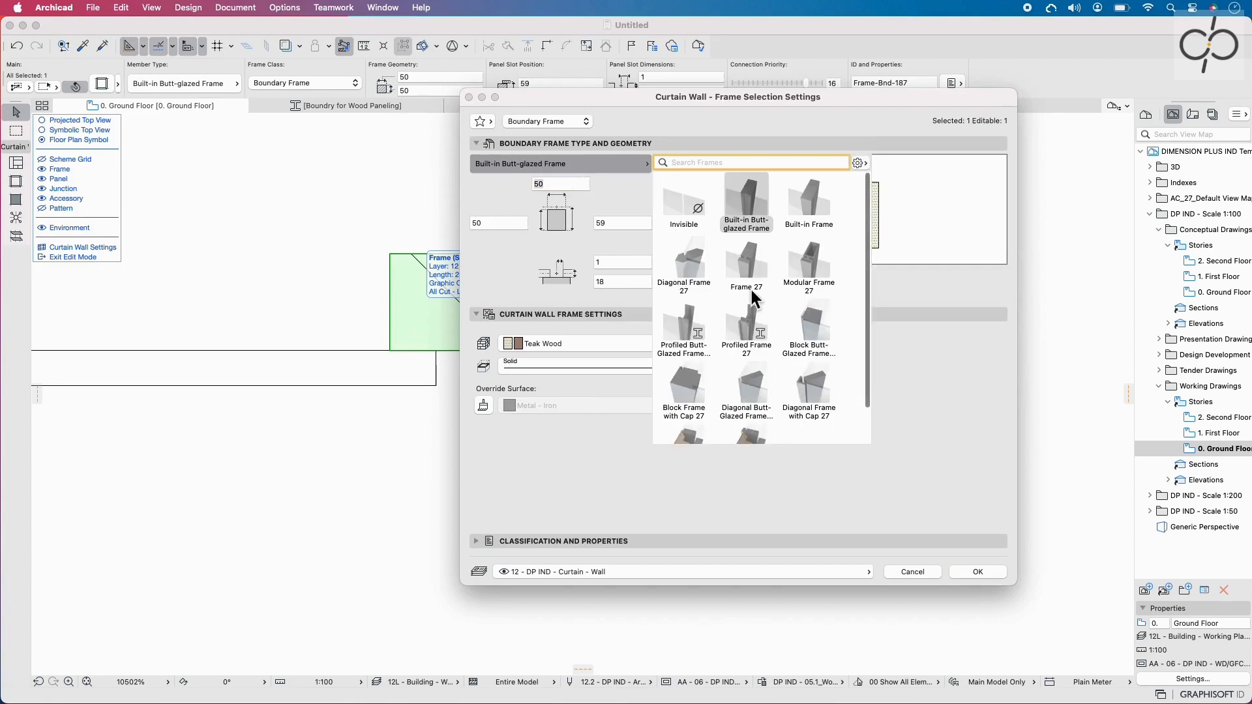
{"action": "scroll", "coordinate": [750, 287], "scroll_direction": "down", "scroll_amount": 1}
{"action": "left_click", "coordinate": [683, 298]}
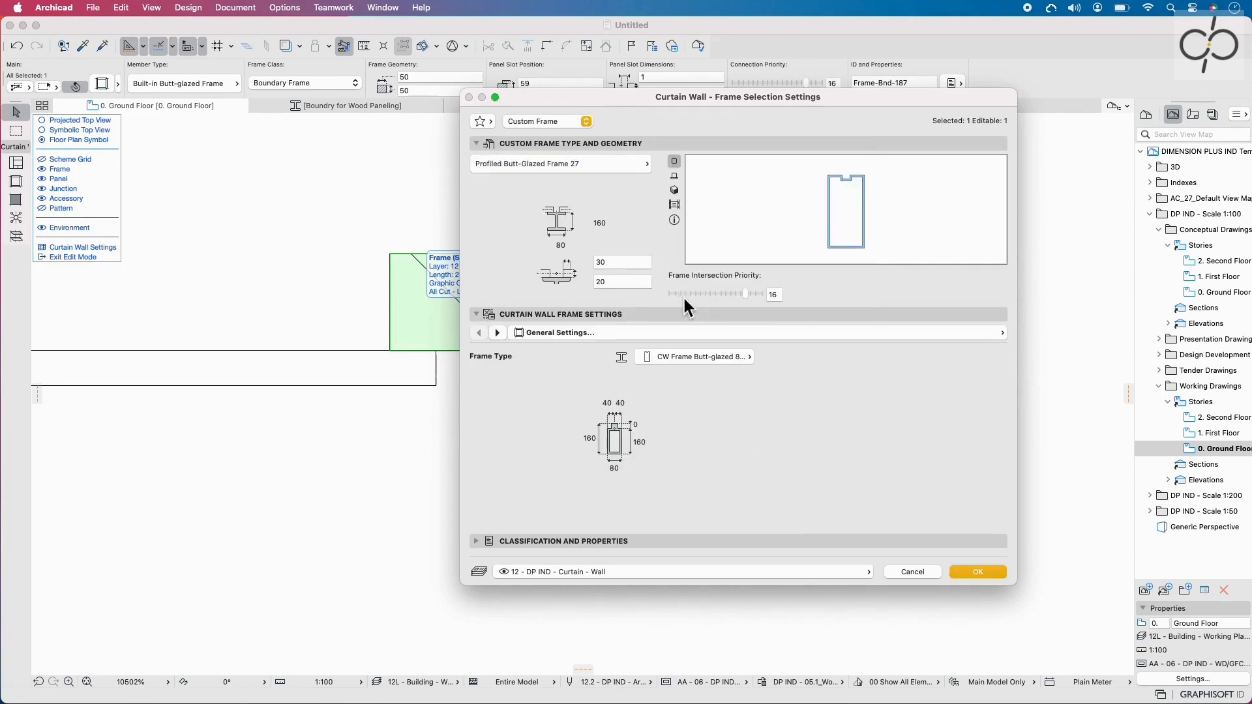
Assign the Boundry for Wood Paneling profile to the frame and apply panel slot dimensions of 1 and 18
{"action": "left_click", "coordinate": [712, 354]}
{"action": "type", "text": "bou"}
{"action": "left_click", "coordinate": [858, 95]}
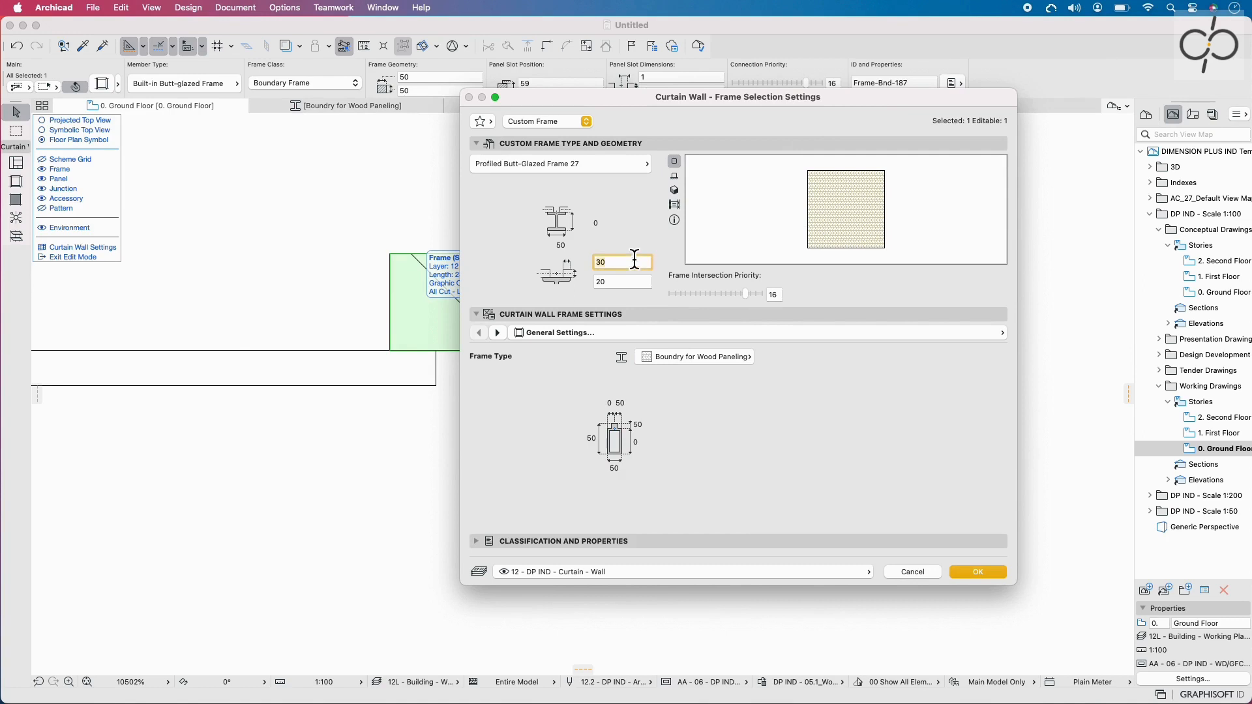
{"action": "key", "text": "Tab"}
{"action": "type", "text": "1"}
{"action": "left_click", "coordinate": [979, 572]}
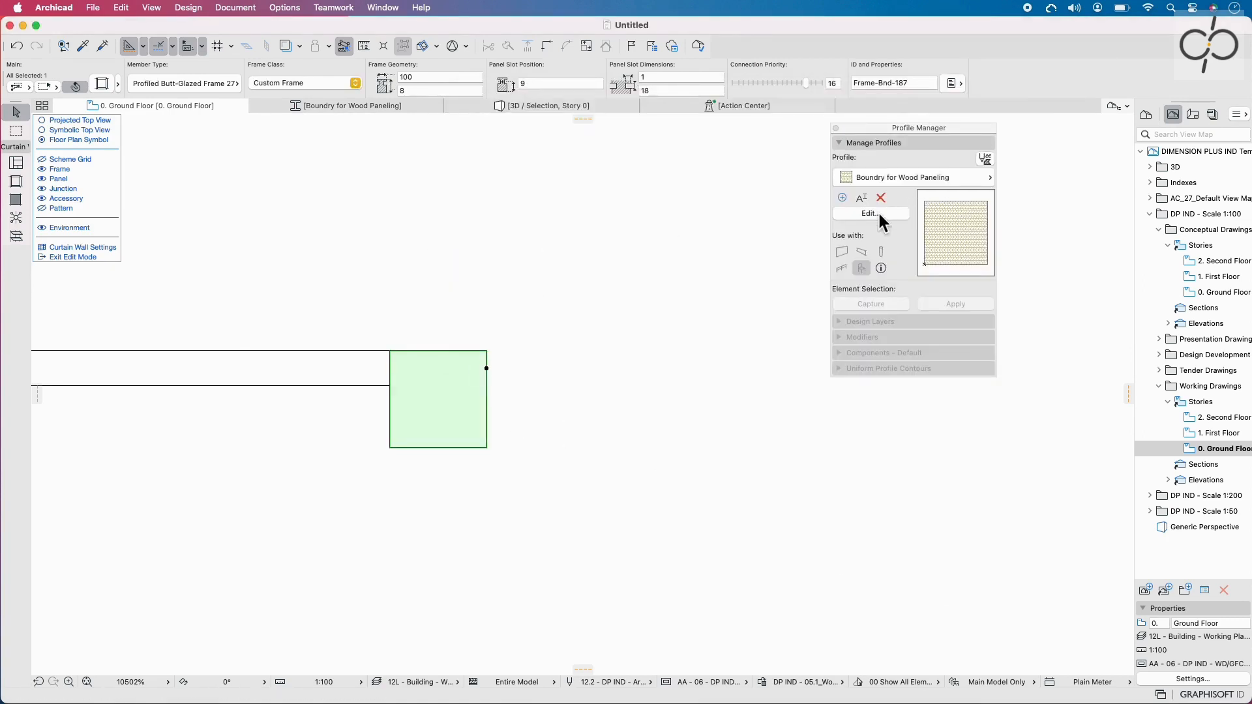
Mirror the profile's square fill below the origin with its nominal height dimension aligned to it, and save the profile
{"action": "left_click", "coordinate": [874, 213]}
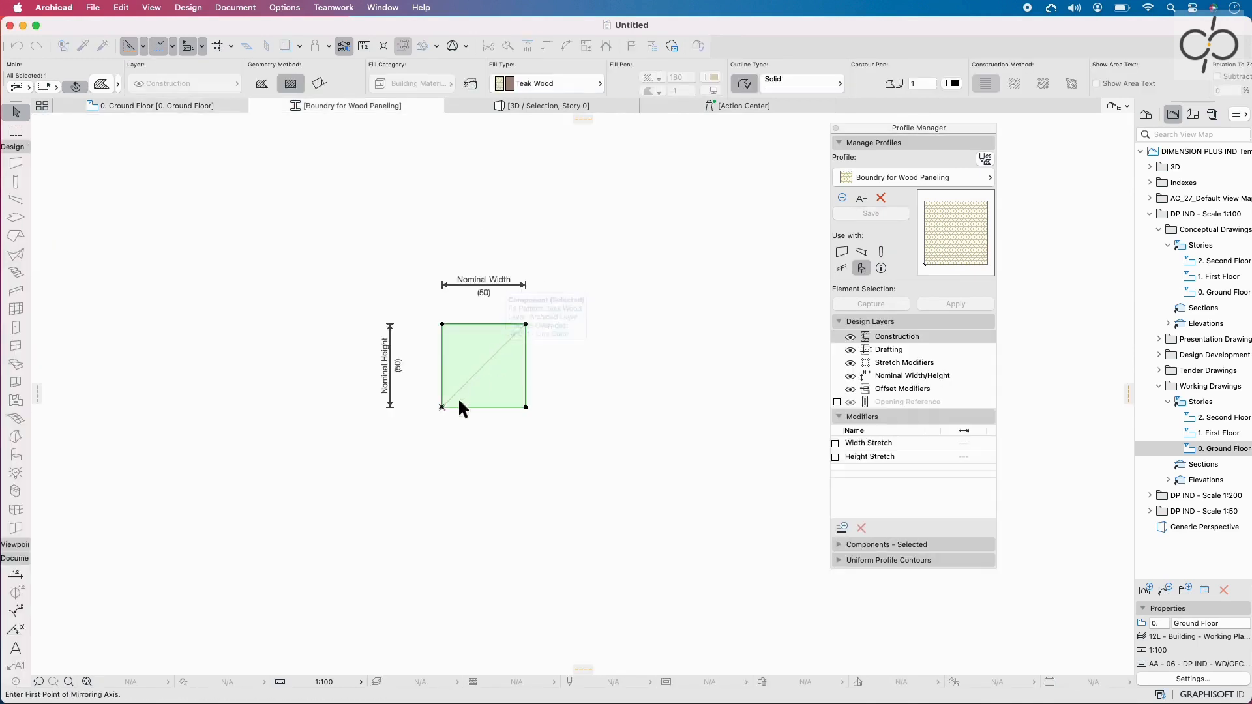
{"action": "left_click", "coordinate": [443, 407]}
{"action": "left_click", "coordinate": [564, 407]}
{"action": "left_click", "coordinate": [400, 493]}
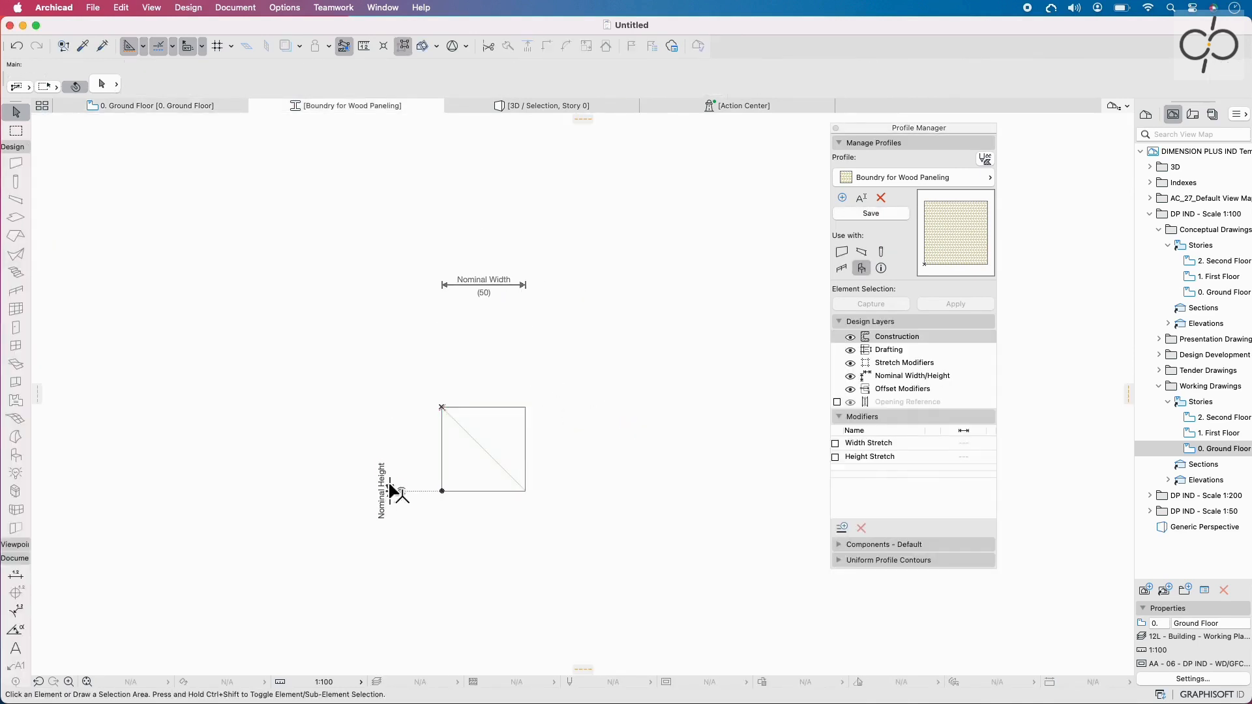
{"action": "left_click", "coordinate": [865, 215]}
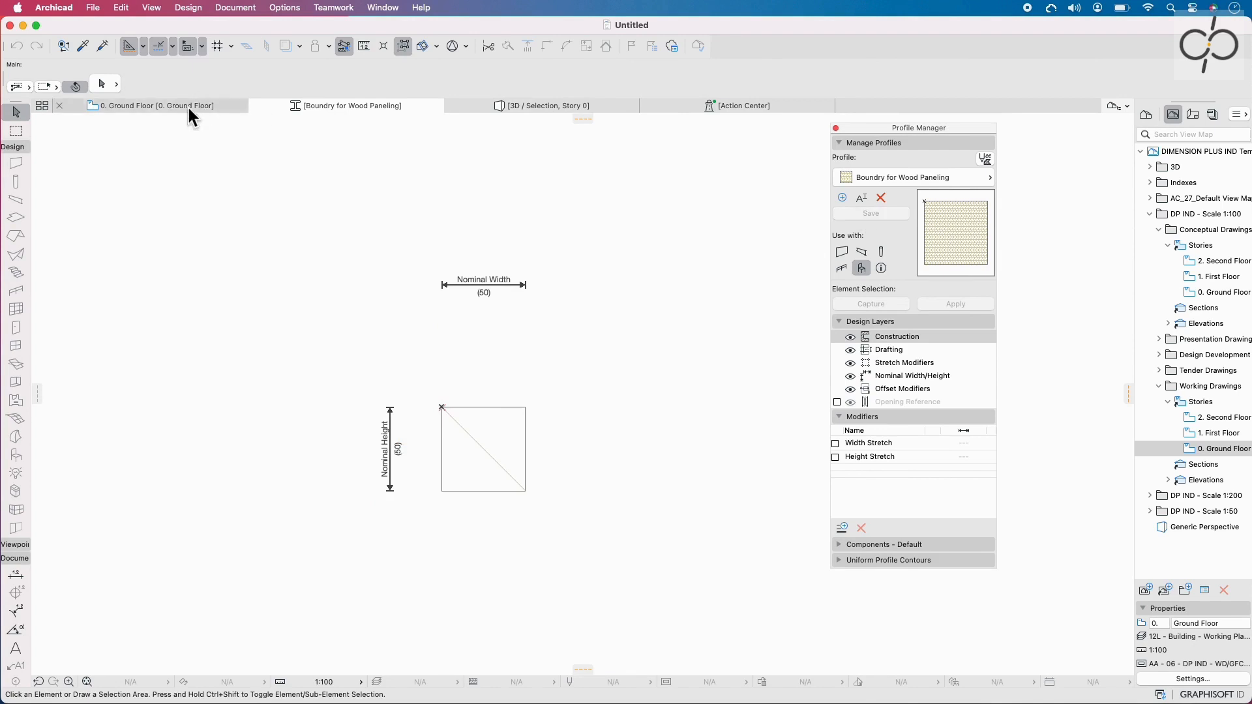
Move the profile's square fill 50 horizontally away from the origin, save the profile and return to the ground floor plan
{"action": "left_click", "coordinate": [186, 104]}
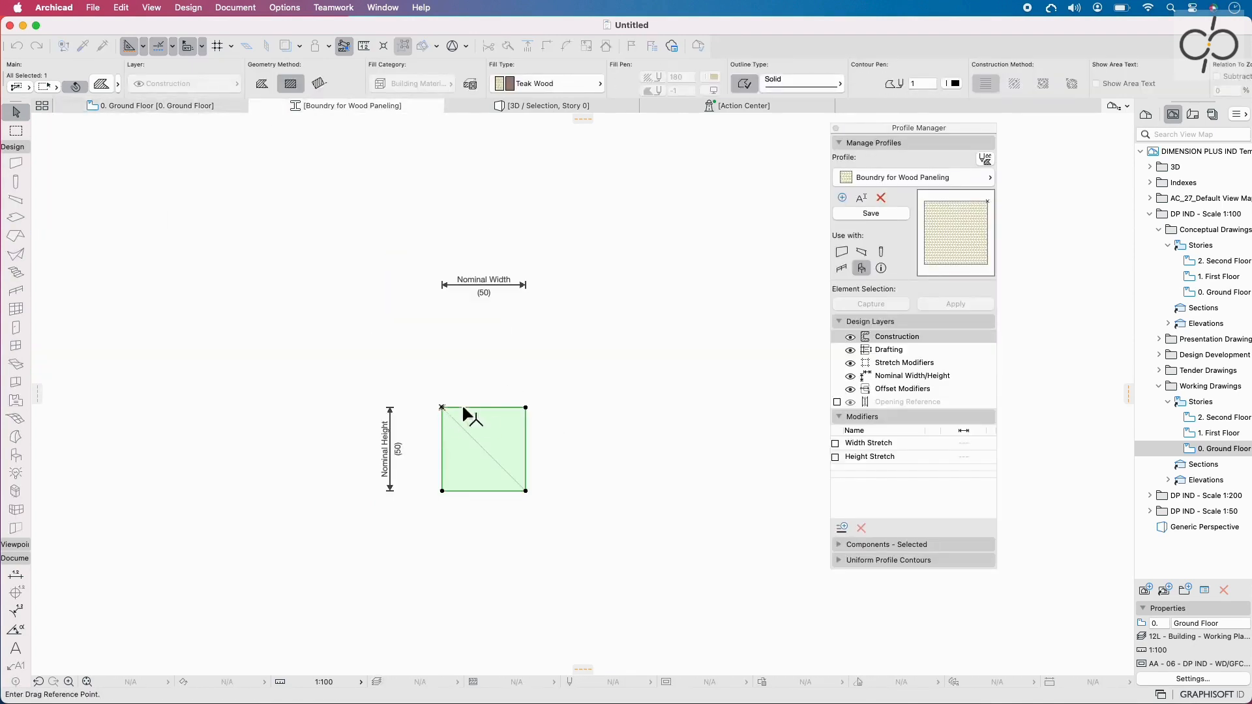
{"action": "left_click", "coordinate": [442, 407]}
{"action": "left_click", "coordinate": [526, 407]}
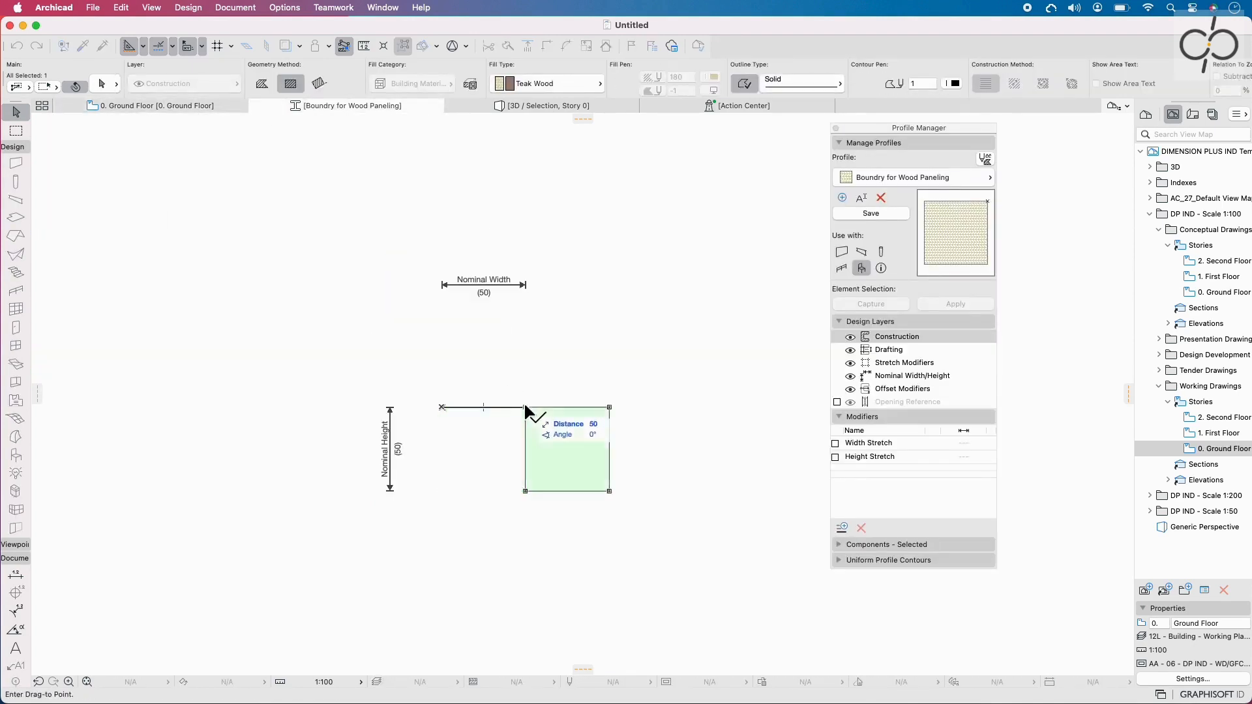
{"action": "left_click", "coordinate": [871, 214]}
{"action": "left_click", "coordinate": [196, 106]}
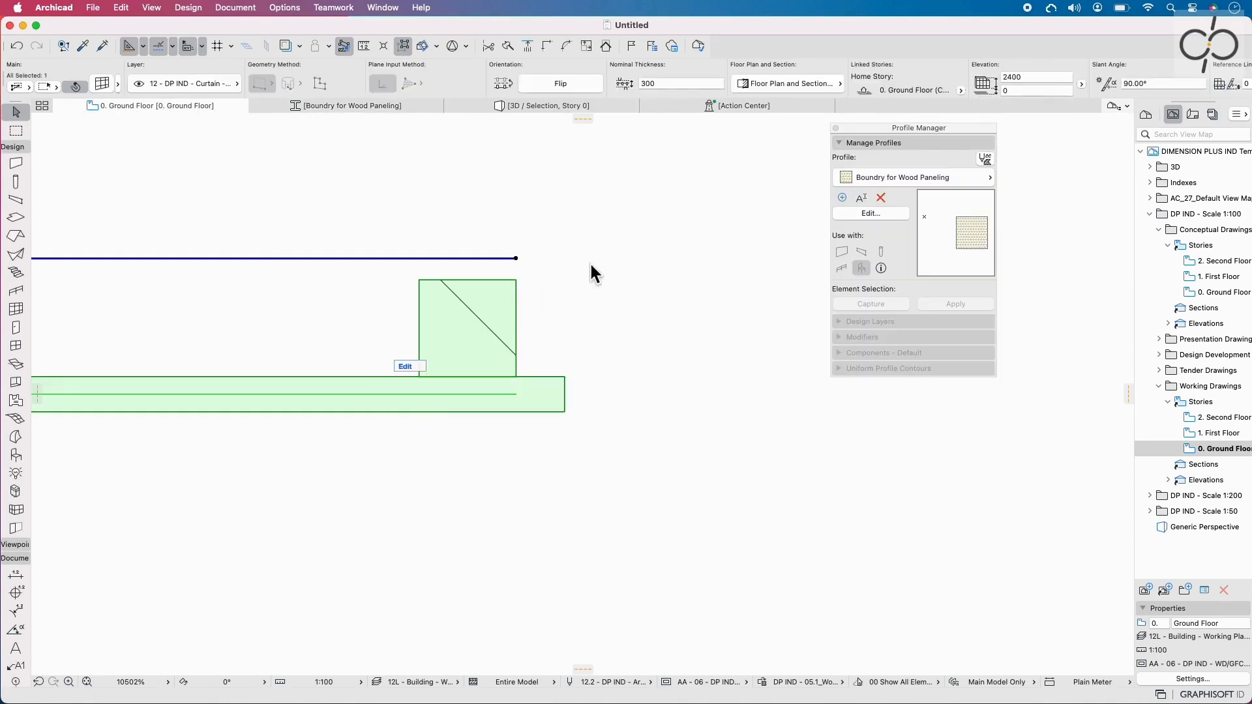
Measure from the end frame's corner across the panel overhang, and move the profile's square fill back 25 toward the origin, saving the profile
{"action": "key", "text": "m"}
{"action": "left_click", "coordinate": [515, 280]}
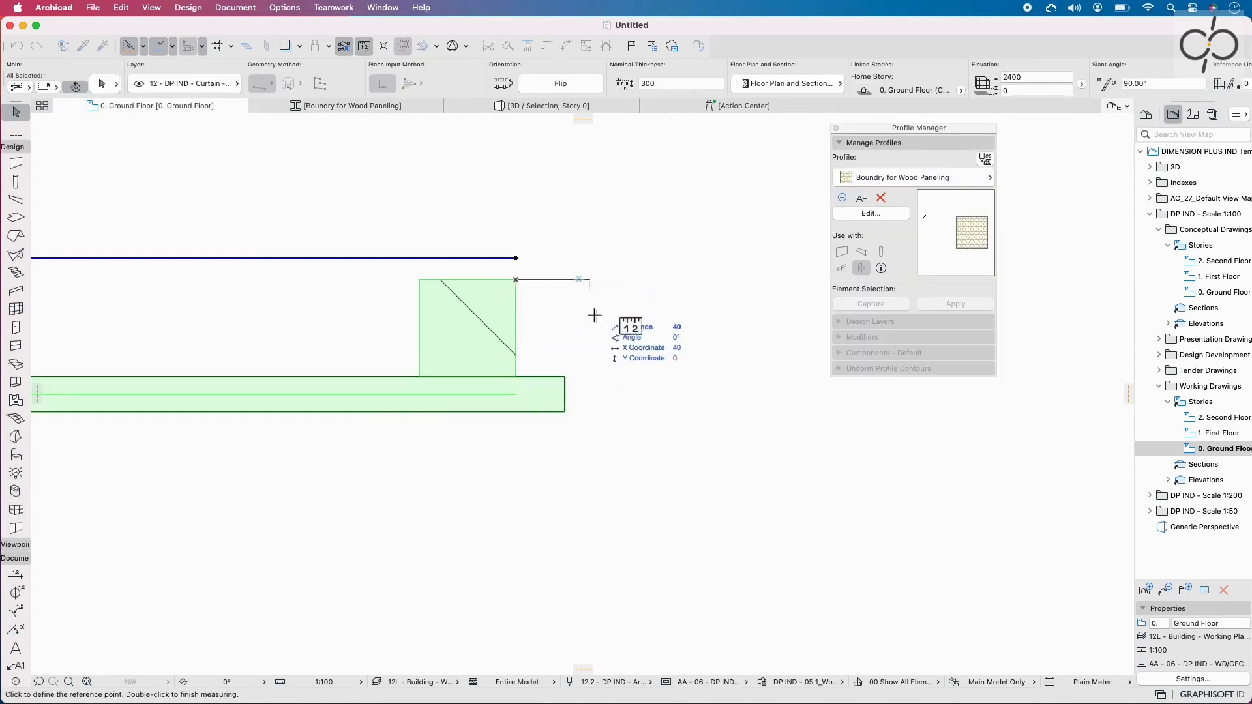
{"action": "left_click", "coordinate": [376, 105]}
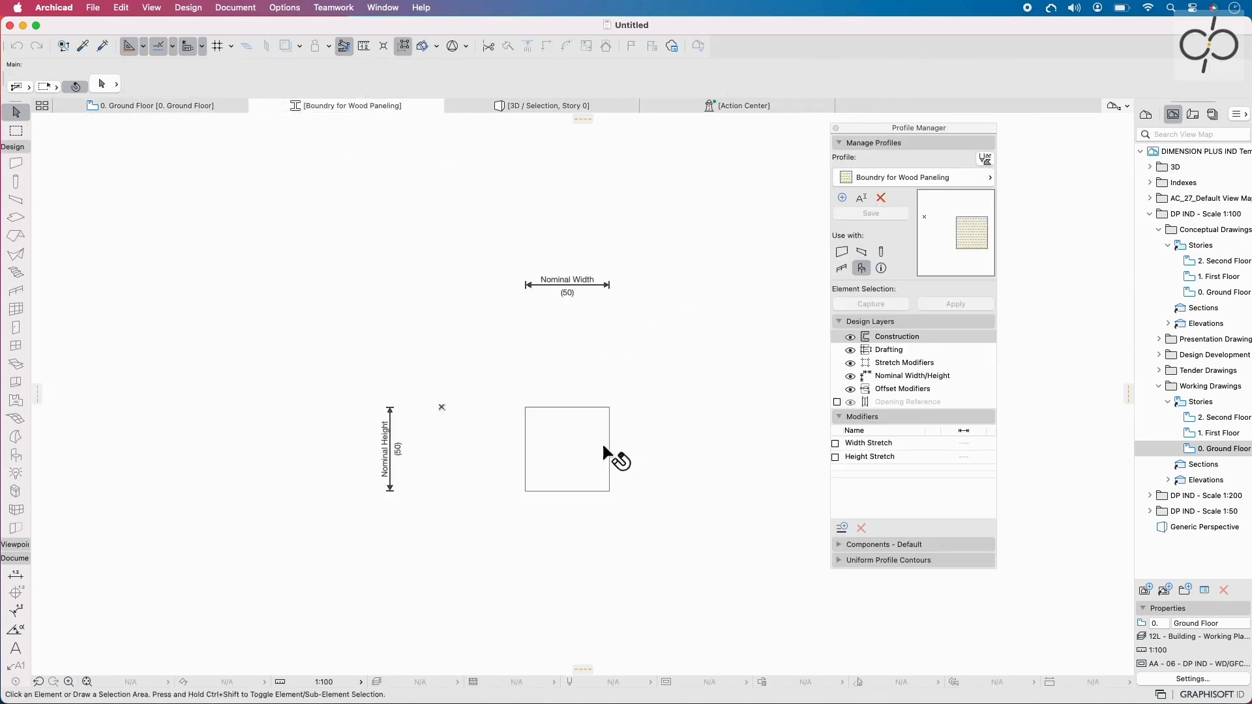
{"action": "left_click", "coordinate": [603, 449]}
{"action": "left_click", "coordinate": [609, 408]}
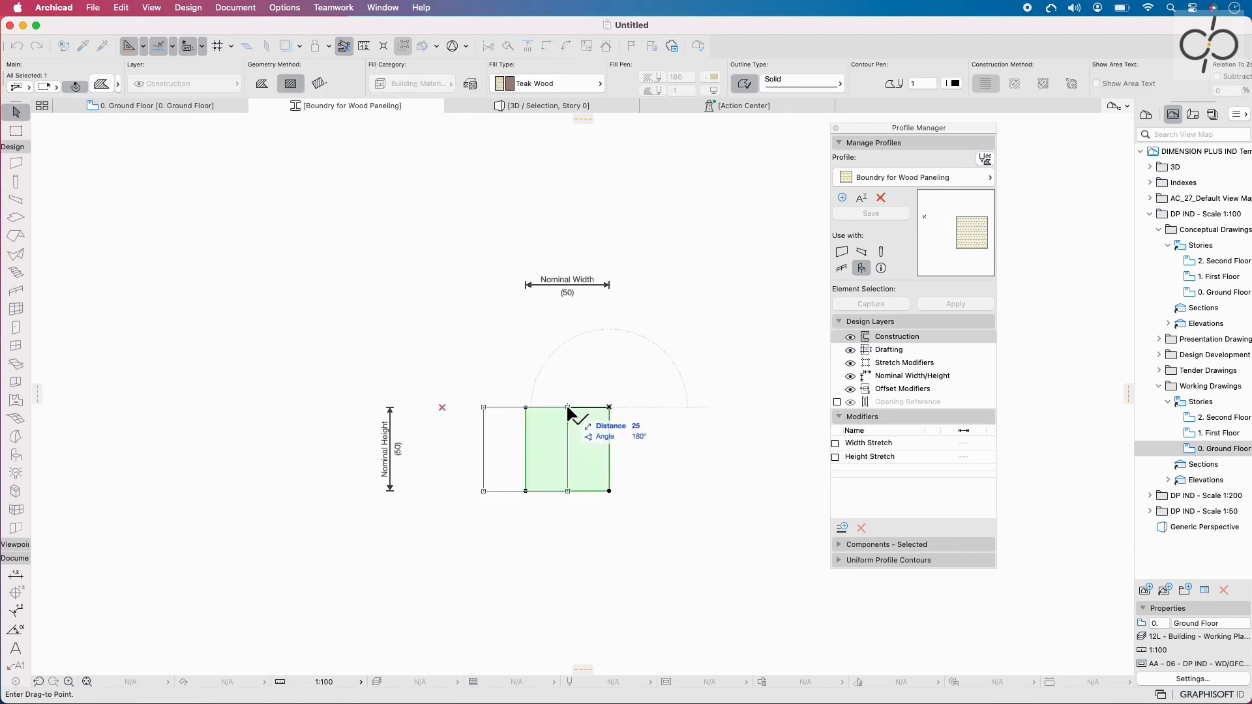
{"action": "left_click", "coordinate": [567, 407]}
{"action": "left_click", "coordinate": [871, 214]}
{"action": "left_click", "coordinate": [203, 106]}
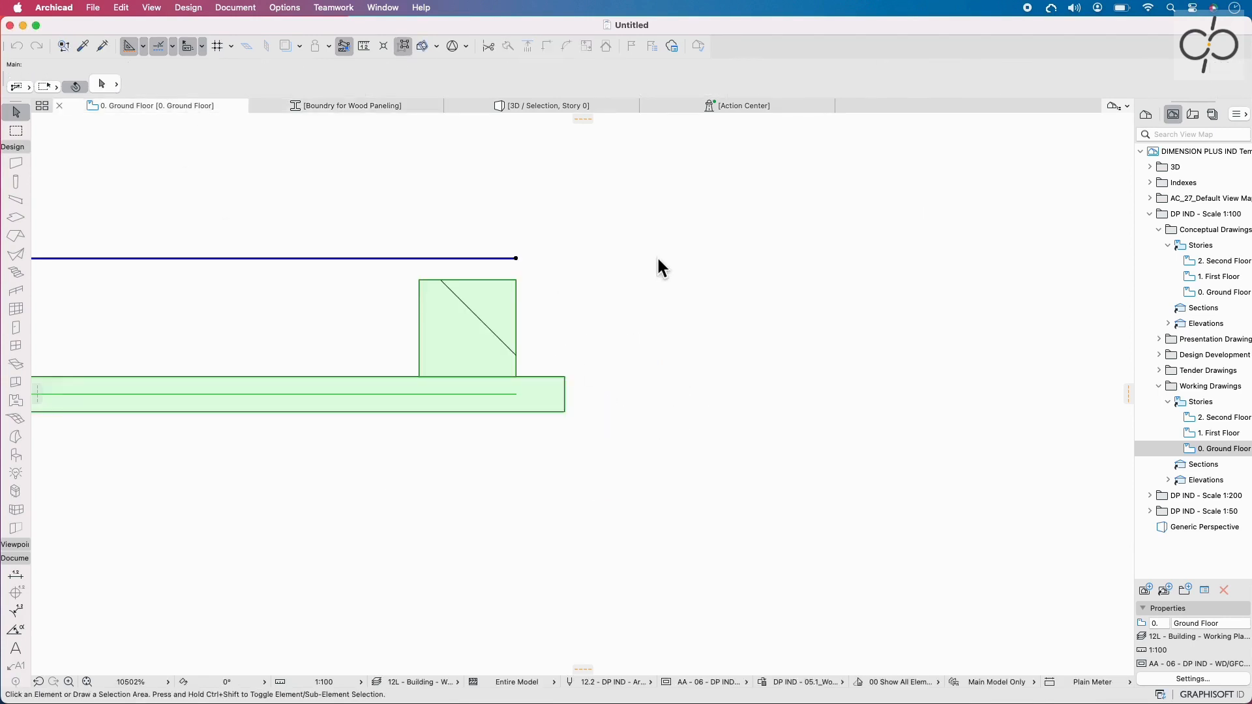
Show the curtain wall in 3D and examine how its end boundary frame meets the panels and the top edge
{"action": "left_click", "coordinate": [577, 294]}
{"action": "left_click", "coordinate": [452, 394]}
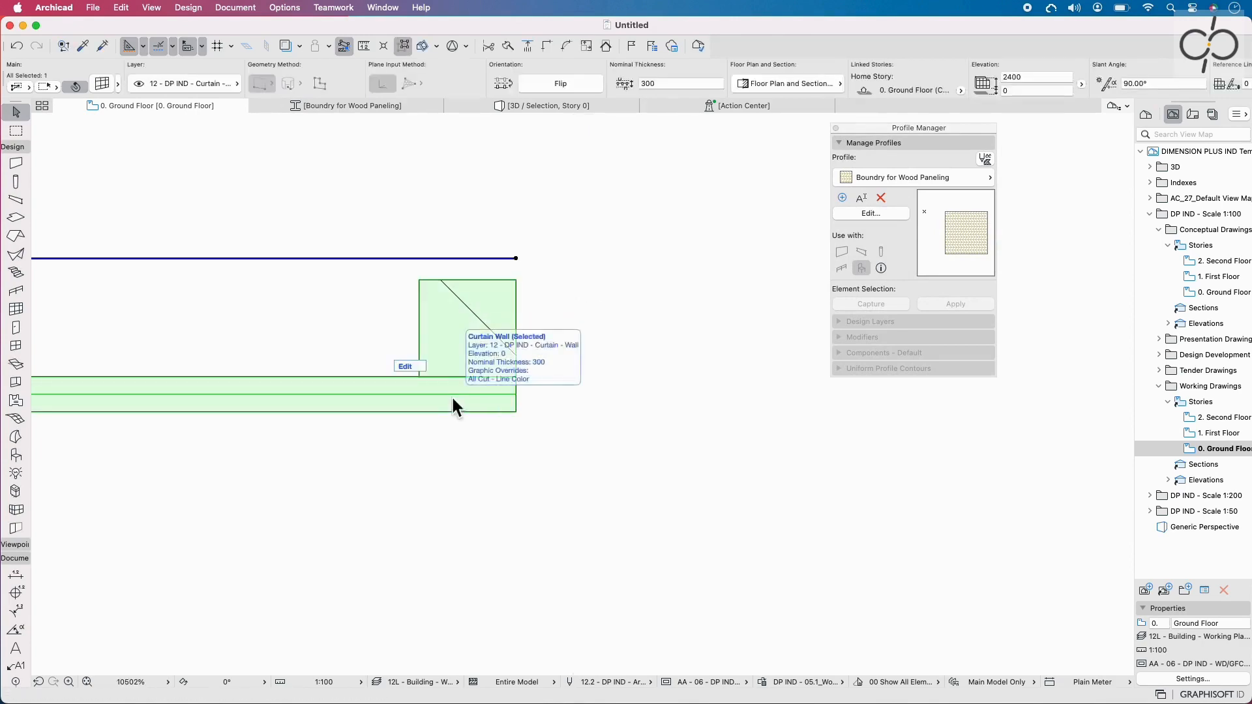
{"action": "key", "text": "F5"}
{"action": "scroll", "coordinate": [693, 221], "scroll_direction": "up", "scroll_amount": 5}
{"action": "scroll", "coordinate": [692, 221], "scroll_direction": "down", "scroll_amount": 5}
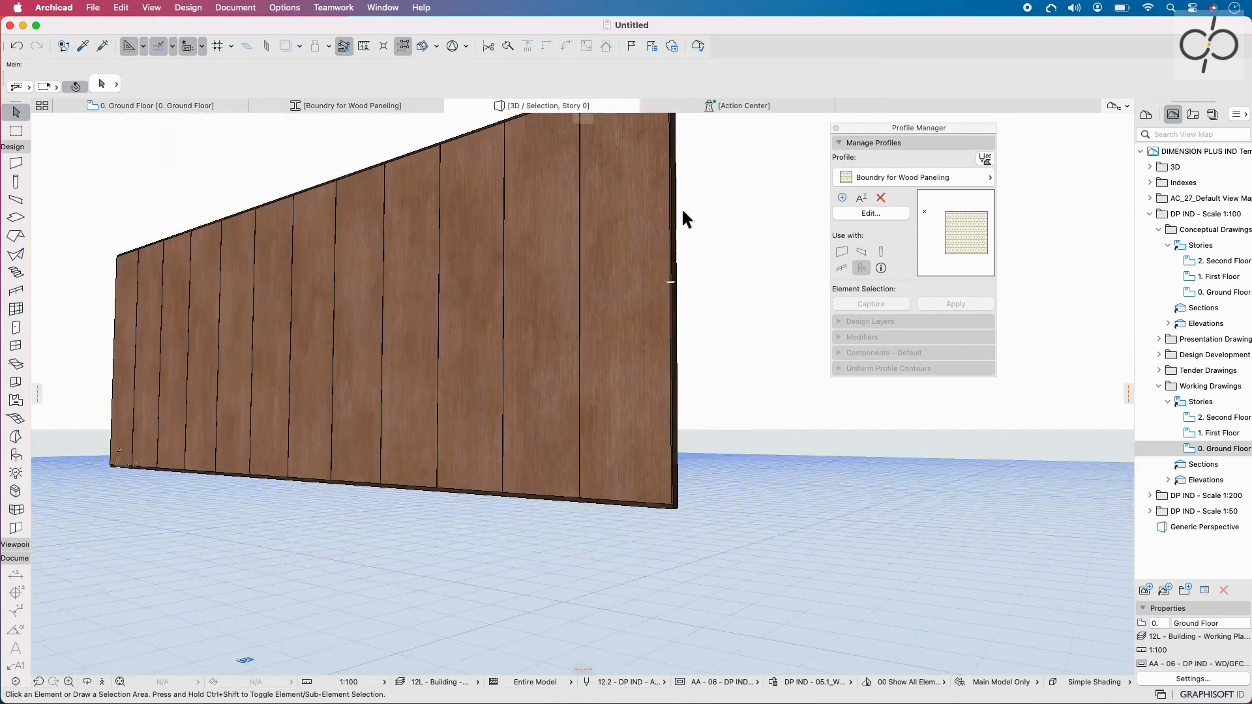
{"action": "scroll", "coordinate": [665, 424], "scroll_direction": "up", "scroll_amount": 4}
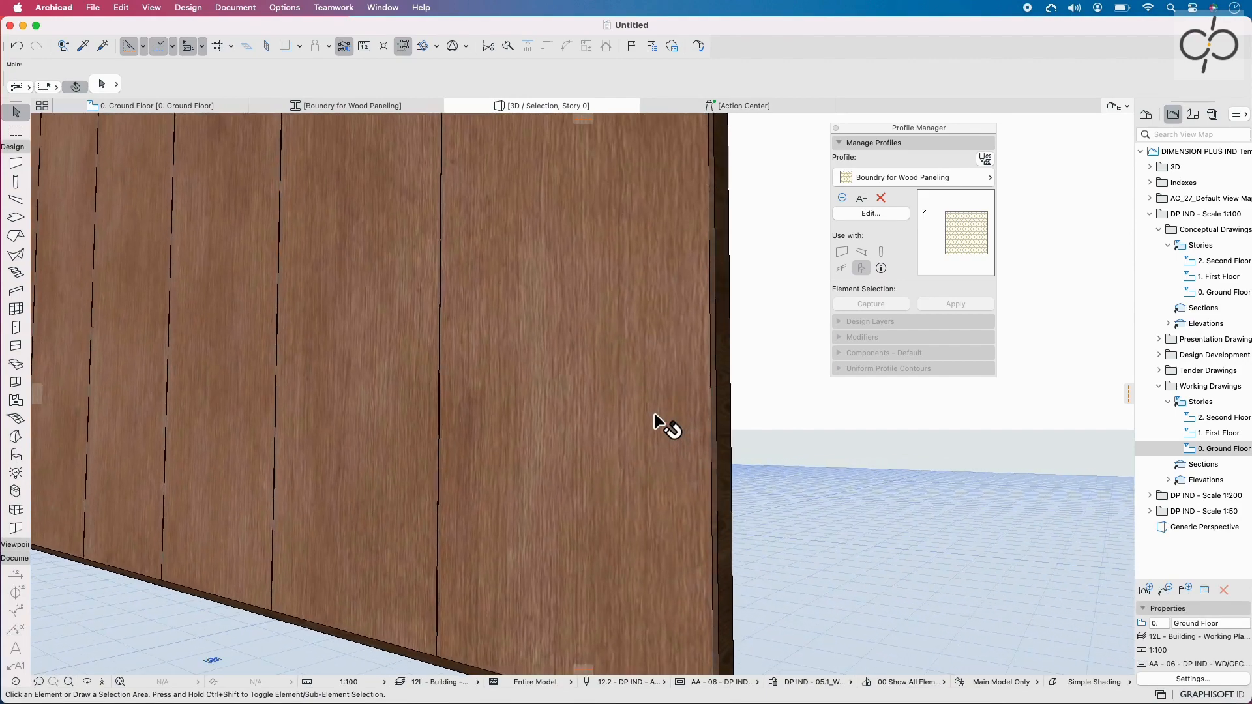
{"action": "middle_click_drag", "start_coordinate": [665, 425], "coordinate": [655, 415]}
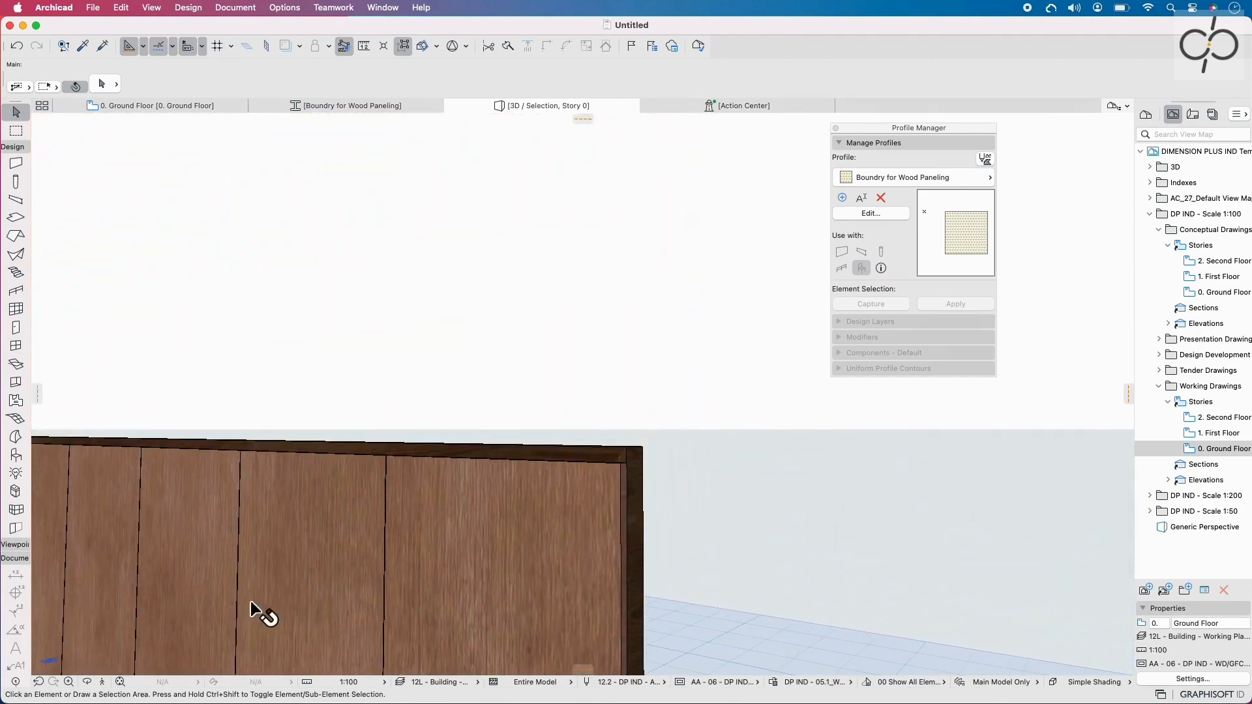
{"action": "left_click", "coordinate": [87, 681]}
{"action": "left_click_drag", "start_coordinate": [663, 343], "coordinate": [338, 515]}
Change the curtain wall's Boundary Frame class to Profiled Butt-Glazed Frame 27 with panel slot dimensions of 0 and 18
{"action": "double_click", "coordinate": [261, 561]}
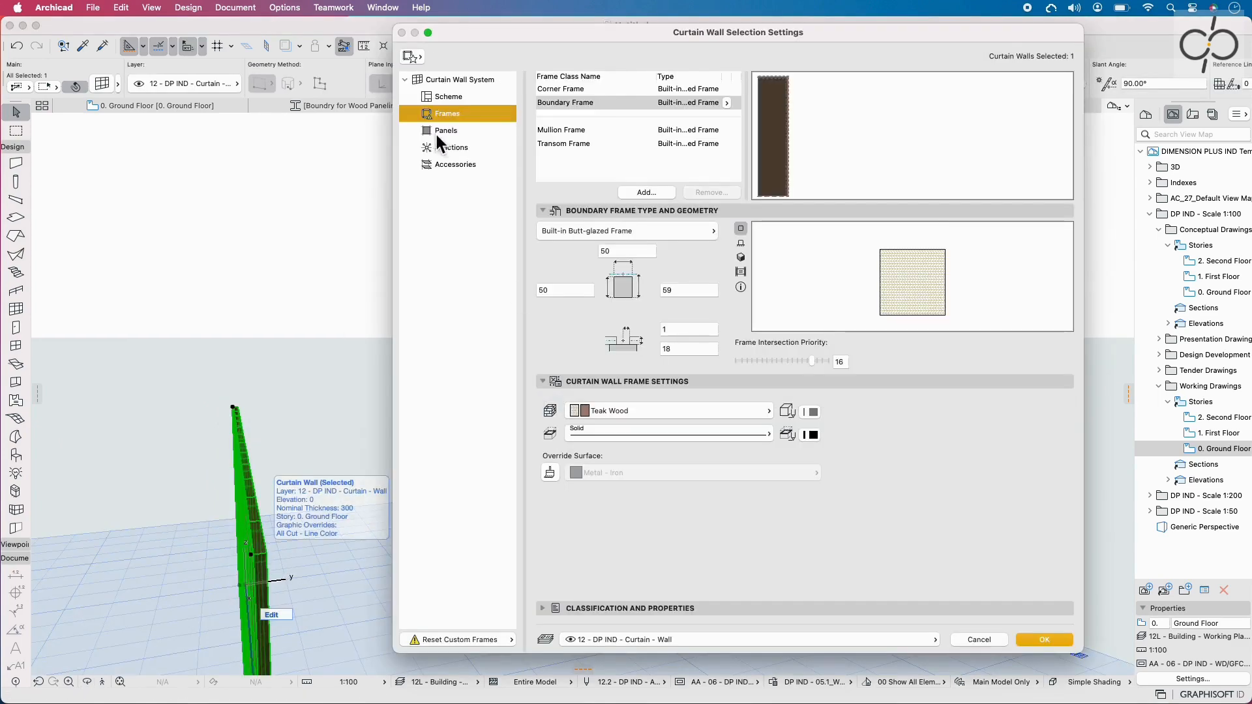
{"action": "left_click", "coordinate": [632, 230]}
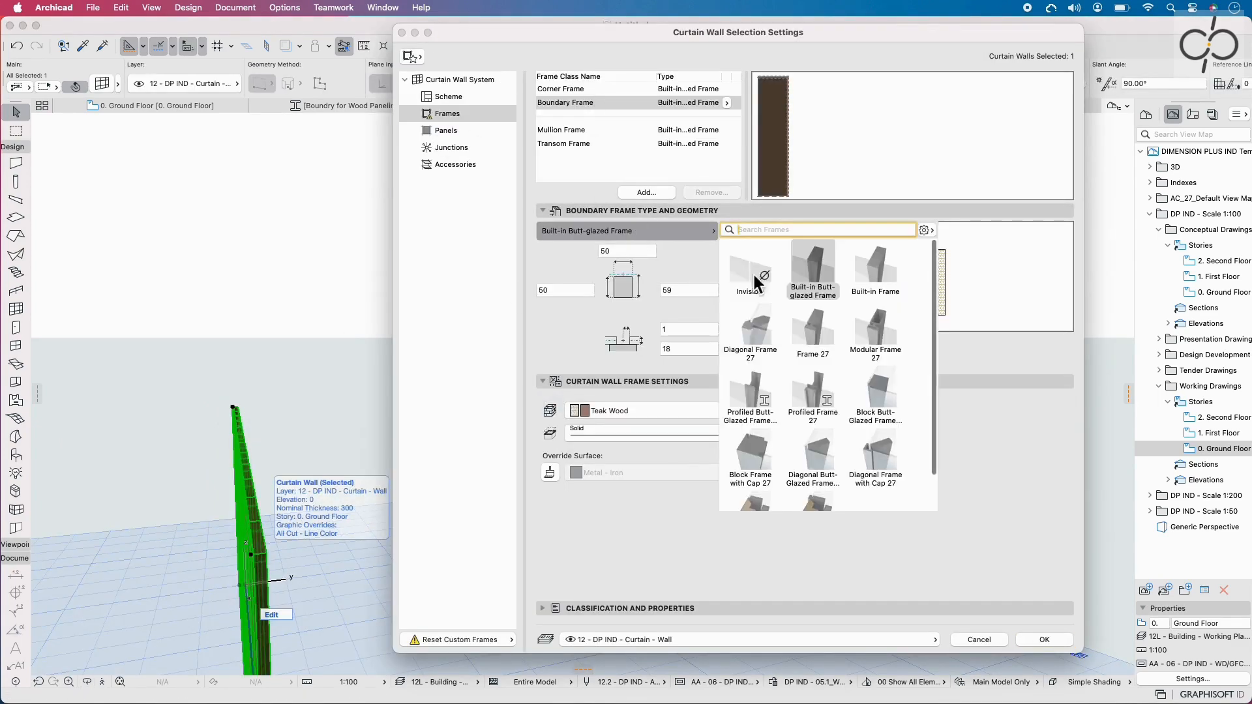
{"action": "left_click", "coordinate": [750, 396]}
{"action": "left_click", "coordinate": [682, 329]}
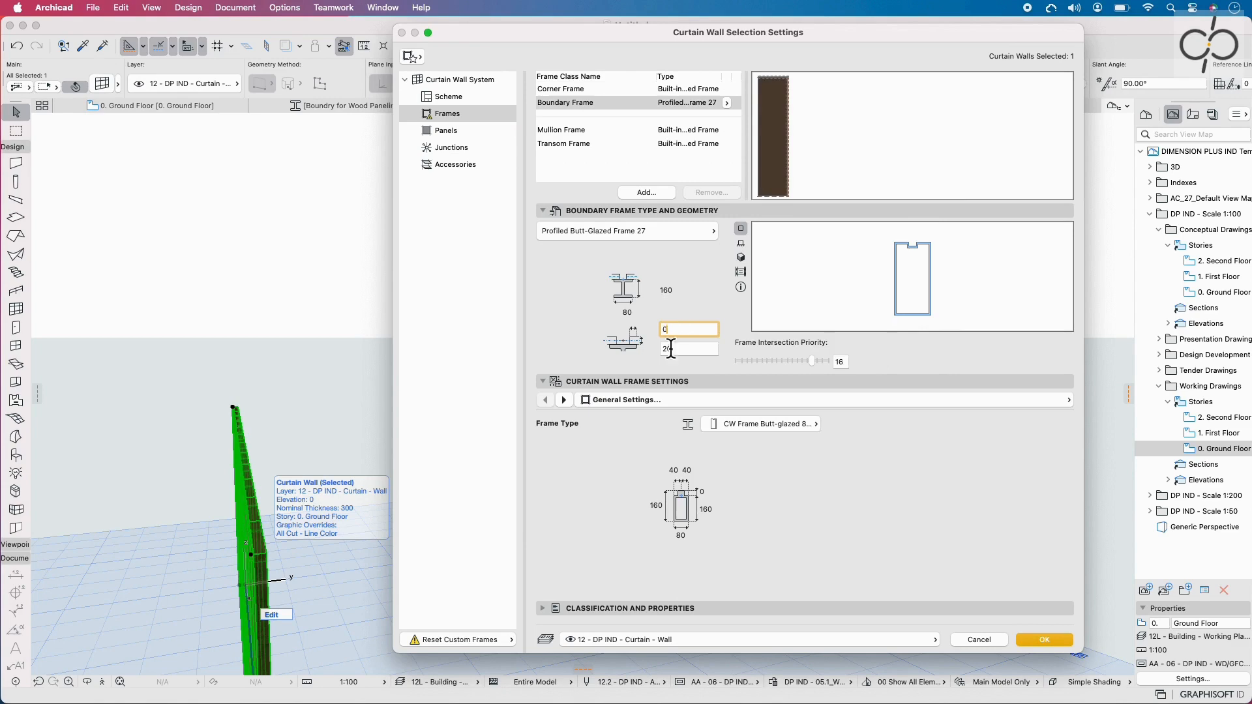
{"action": "type", "text": "0"}
{"action": "left_click", "coordinate": [684, 349]}
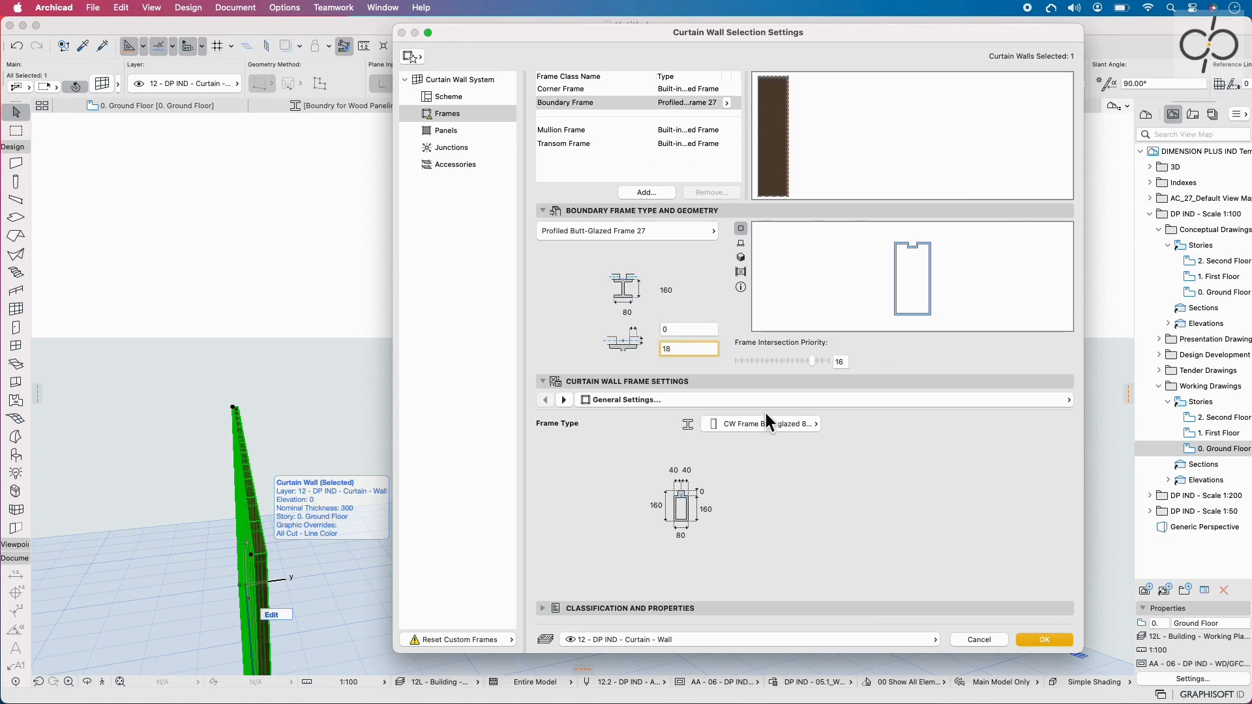
Assign the Boundry for Wood Paneling profile to the Boundary Frame class and apply the curtain wall settings
{"action": "left_click", "coordinate": [768, 424]}
{"action": "type", "text": "boun"}
{"action": "left_click", "coordinate": [913, 94]}
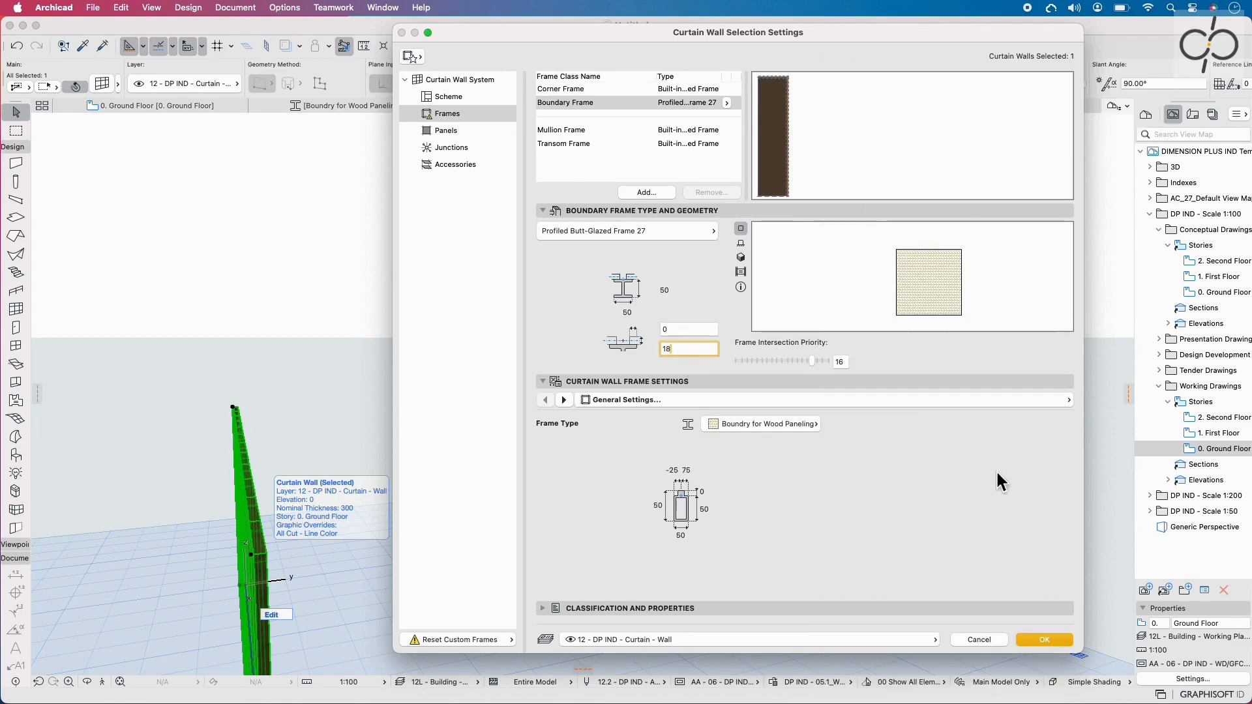
{"action": "left_click", "coordinate": [1044, 639]}
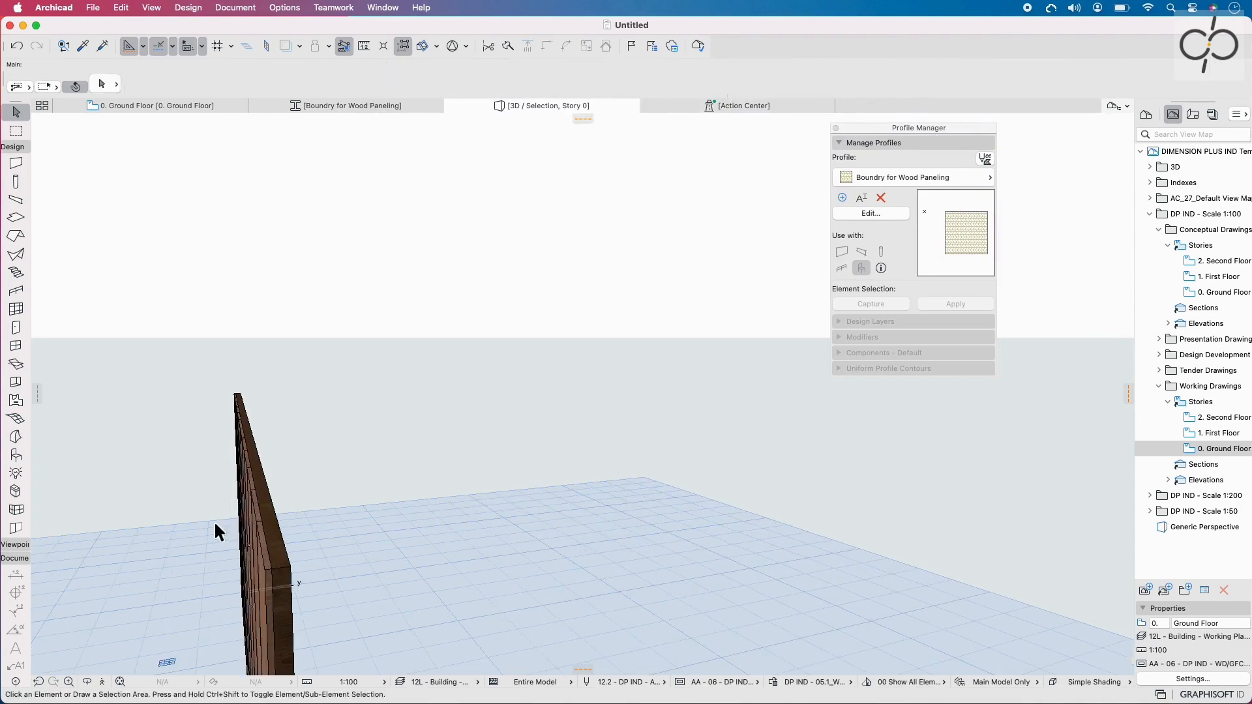
Examine the updated boundary frame in 3D and at both ends of the wall on the ground floor plan
{"action": "scroll", "coordinate": [261, 541], "scroll_direction": "up", "scroll_amount": 5}
{"action": "scroll", "coordinate": [293, 550], "scroll_direction": "up", "scroll_amount": 3}
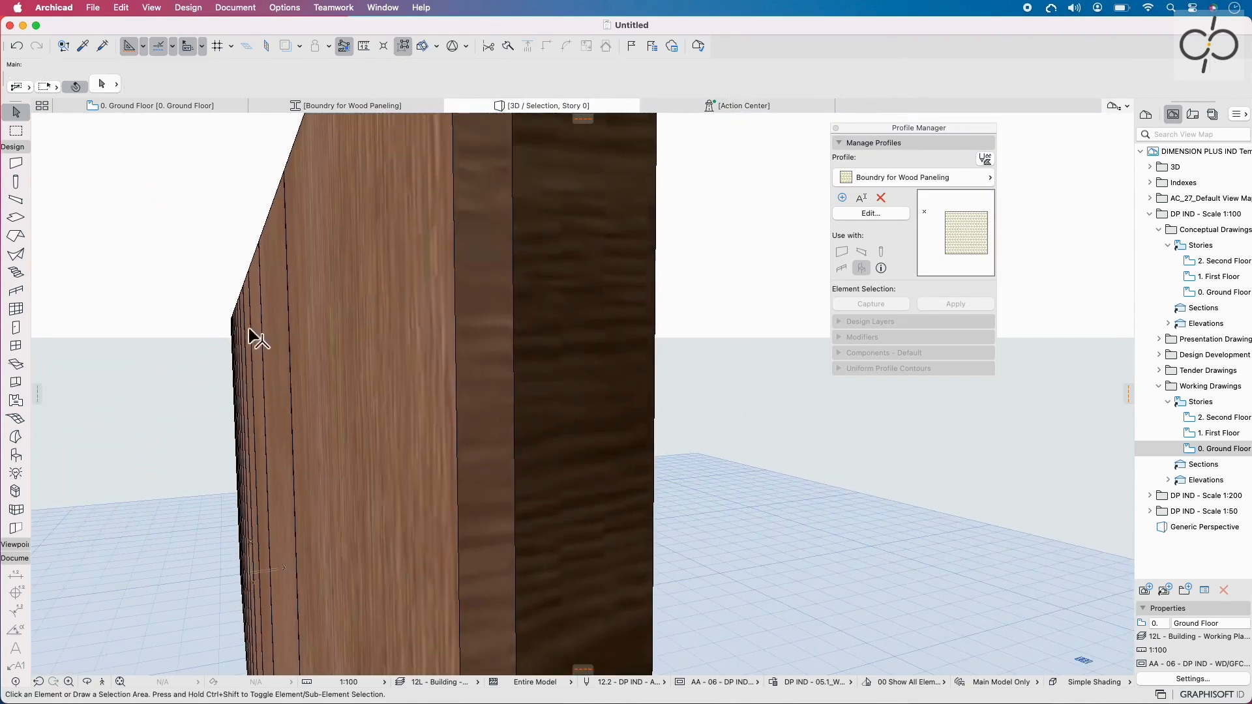
{"action": "left_click", "coordinate": [196, 105]}
{"action": "scroll", "coordinate": [448, 353], "scroll_direction": "down", "scroll_amount": 5}
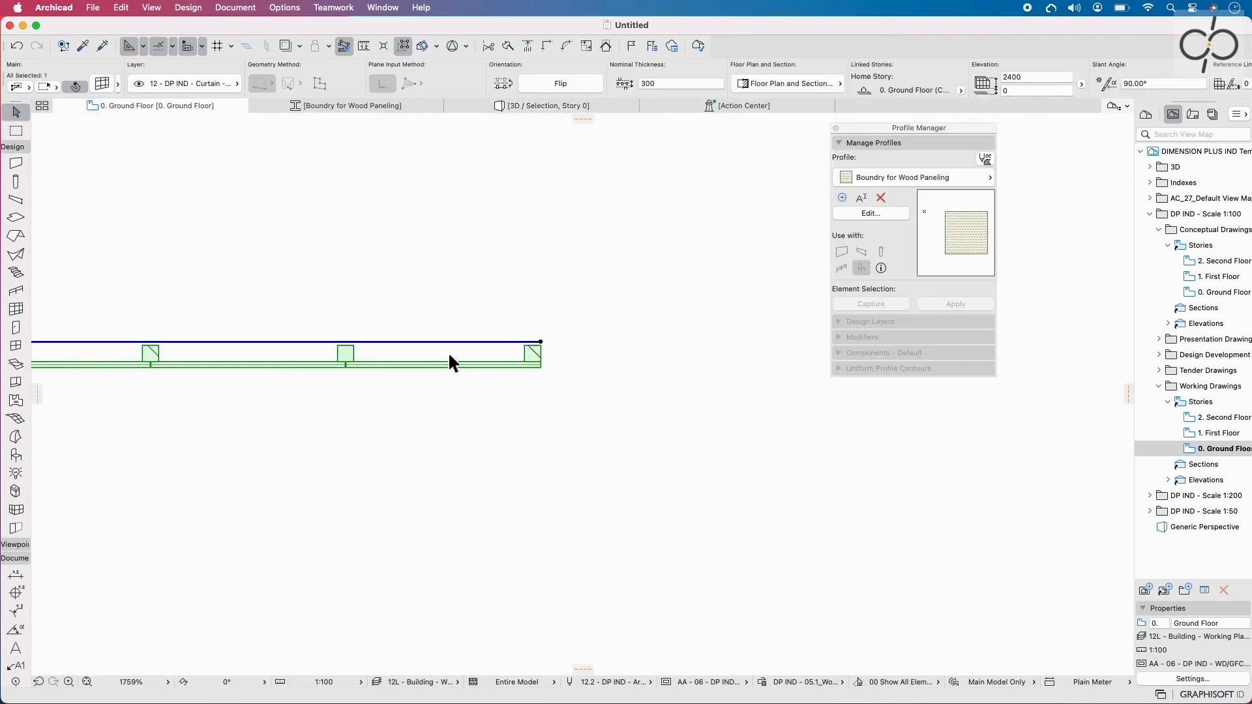
{"action": "scroll", "coordinate": [350, 362], "scroll_direction": "left", "scroll_amount": 1}
{"action": "scroll", "coordinate": [317, 358], "scroll_direction": "up", "scroll_amount": 15}
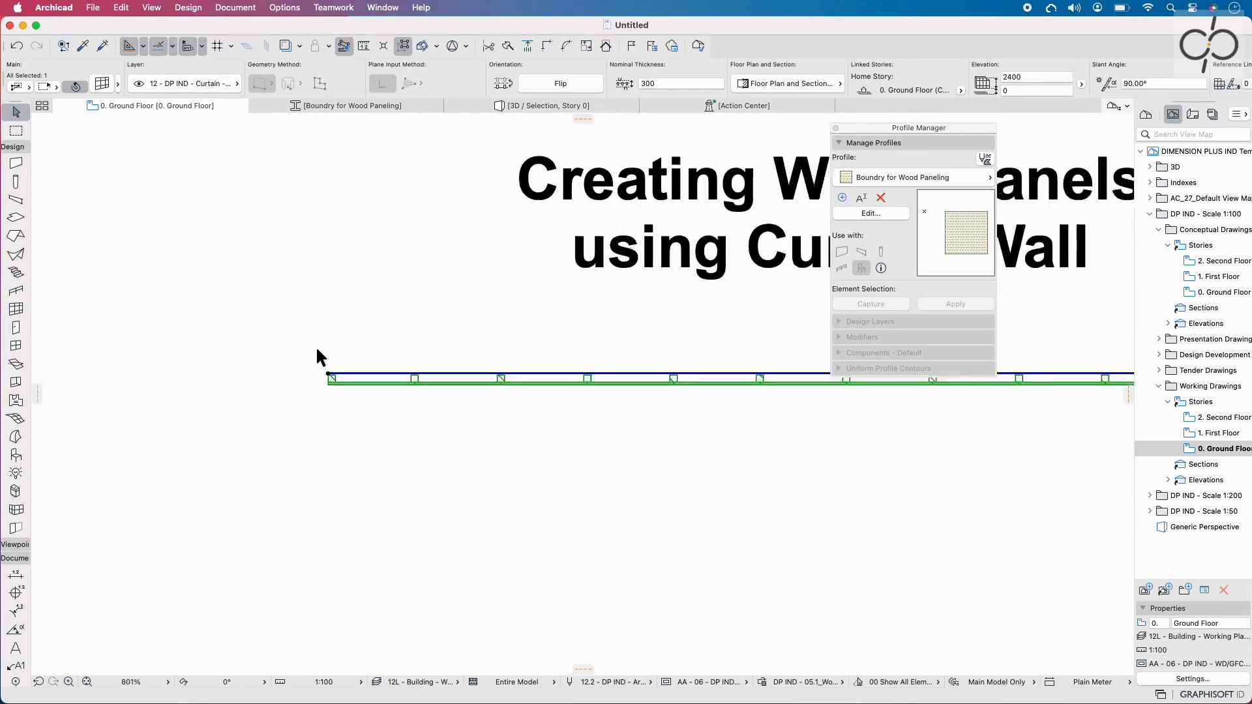
{"action": "left_click", "coordinate": [350, 403]}
{"action": "scroll", "coordinate": [271, 295], "scroll_direction": "down", "scroll_amount": 8}
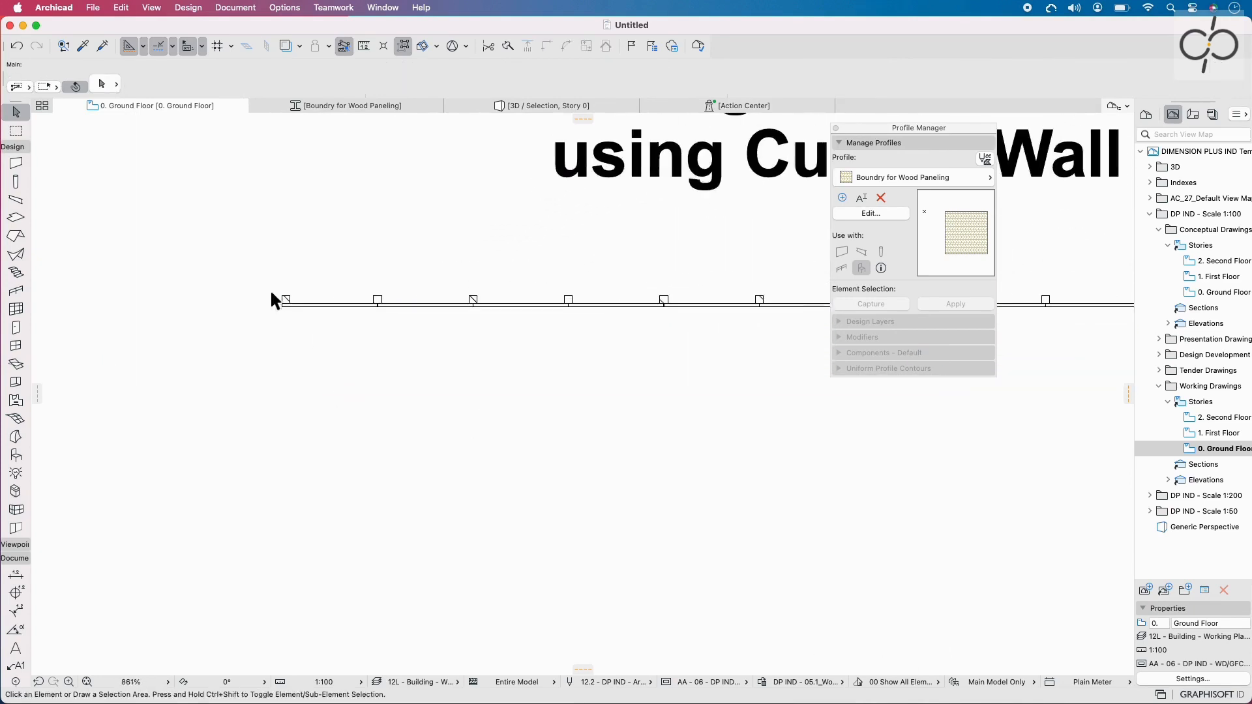
Place a section line with limited horizontal depth across the curtain wall between two mullions, looking along the wall
{"action": "left_click", "coordinate": [14, 562]}
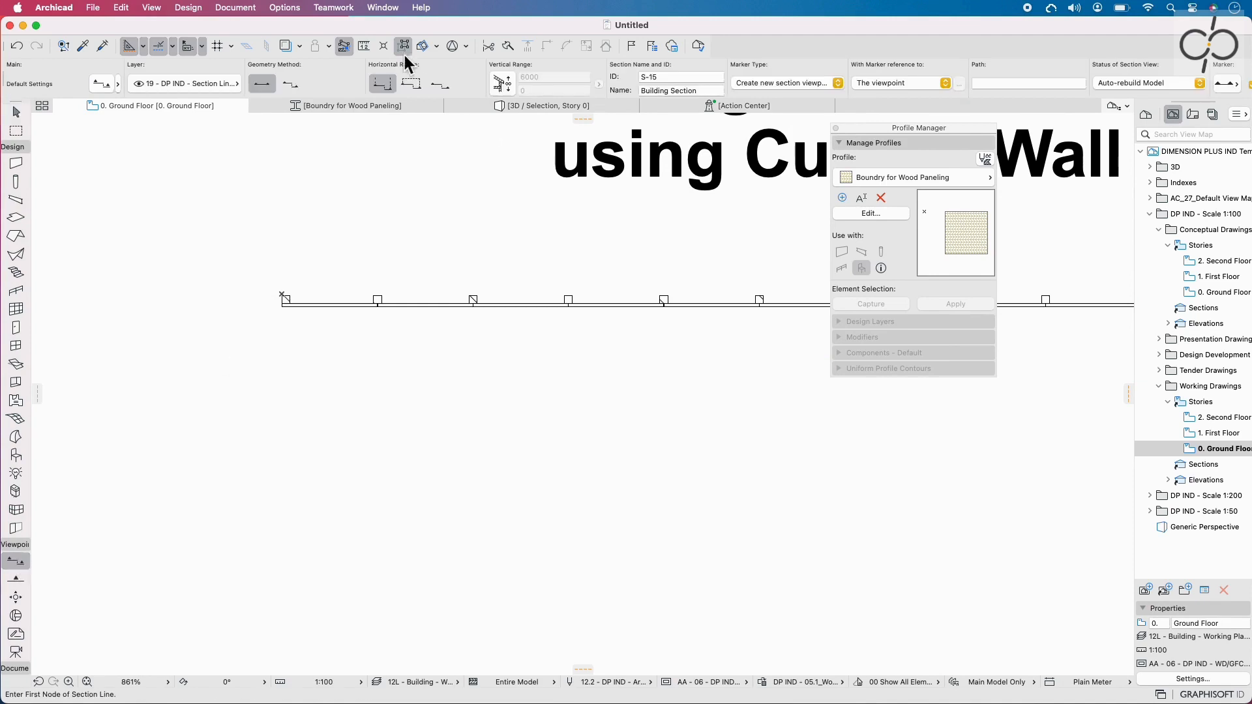
{"action": "left_click", "coordinate": [426, 247]}
{"action": "left_click", "coordinate": [426, 379]}
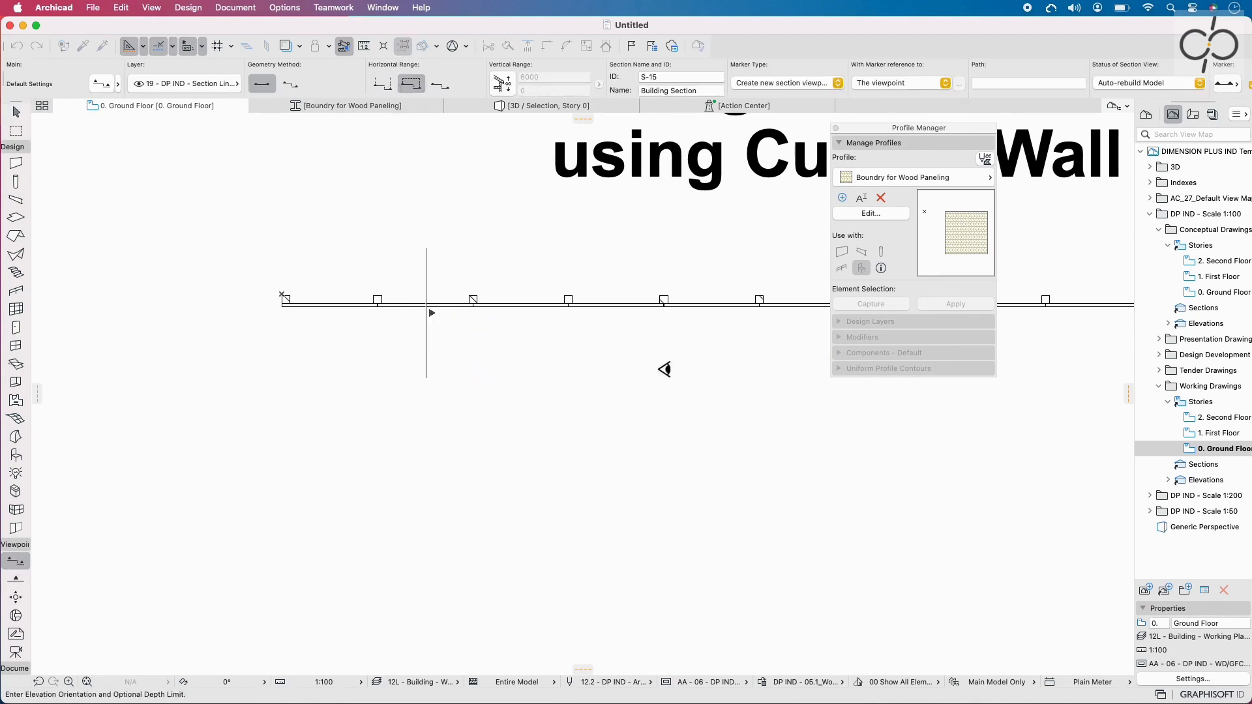
{"action": "left_click", "coordinate": [662, 368]}
{"action": "left_click", "coordinate": [454, 394]}
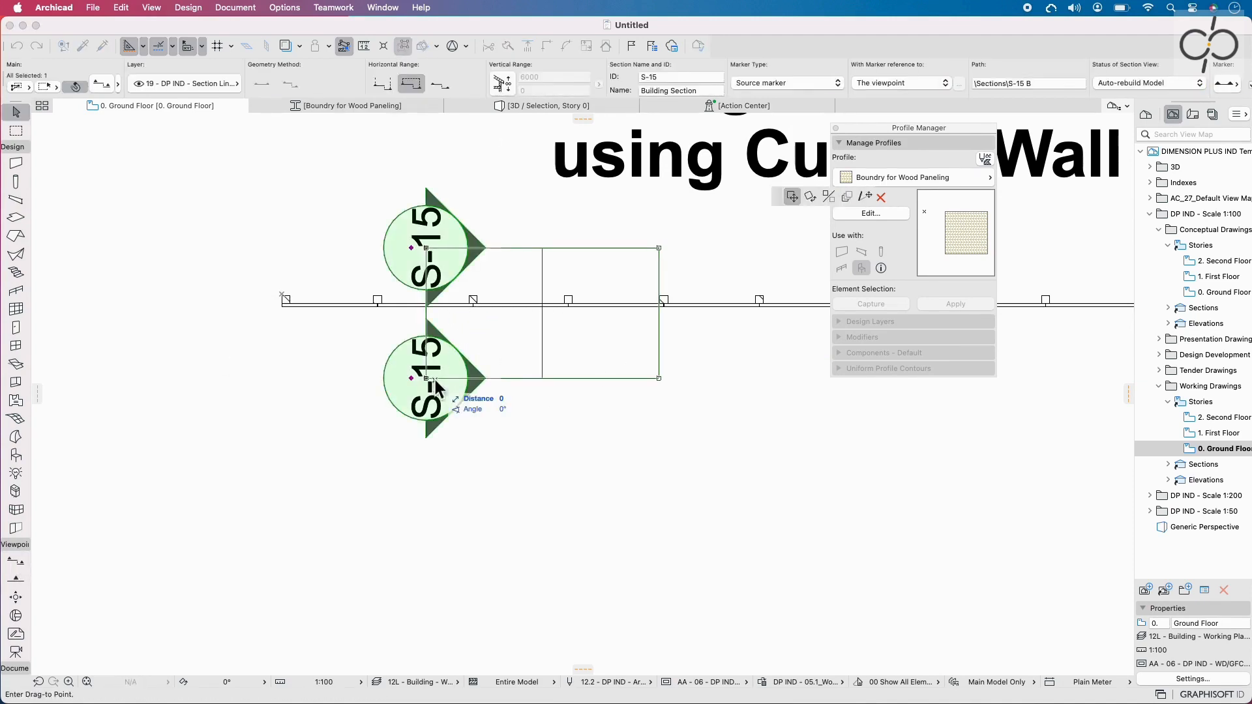
Open the new section's view and examine the boundary frame at the bottom and top of the wall
{"action": "right_click", "coordinate": [420, 369]}
{"action": "left_click", "coordinate": [479, 415]}
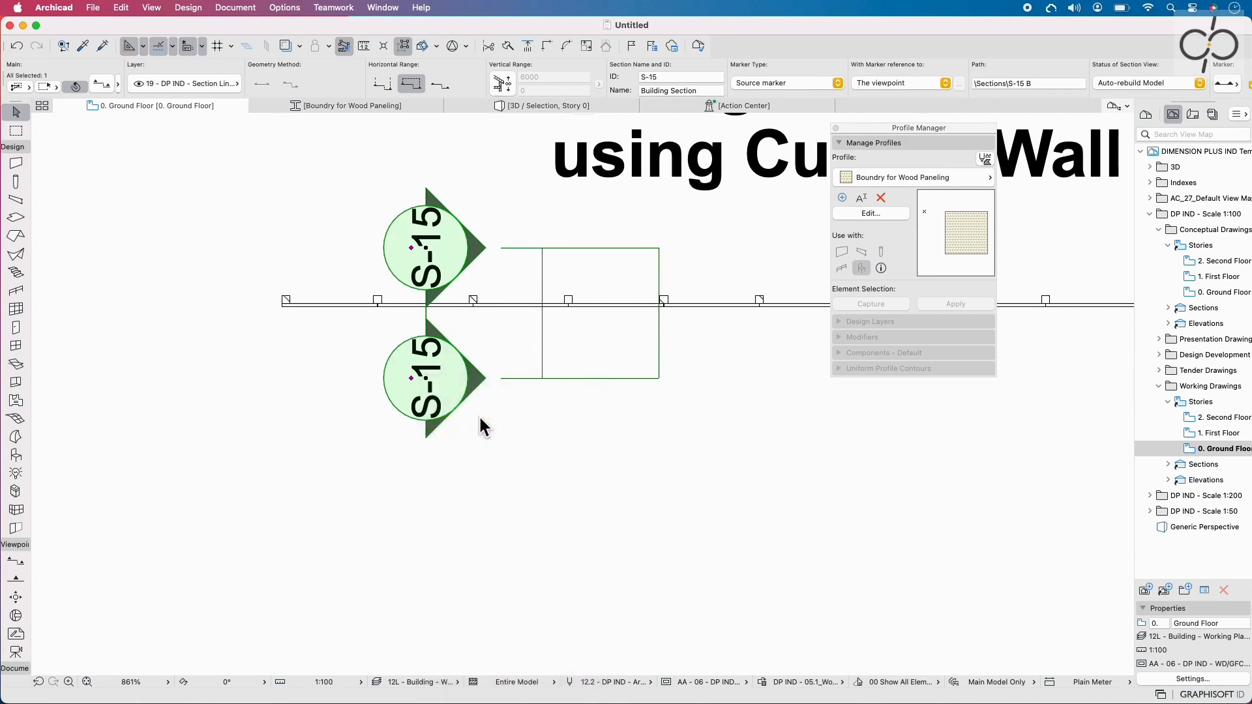
{"action": "scroll", "coordinate": [569, 465], "scroll_direction": "up", "scroll_amount": 10}
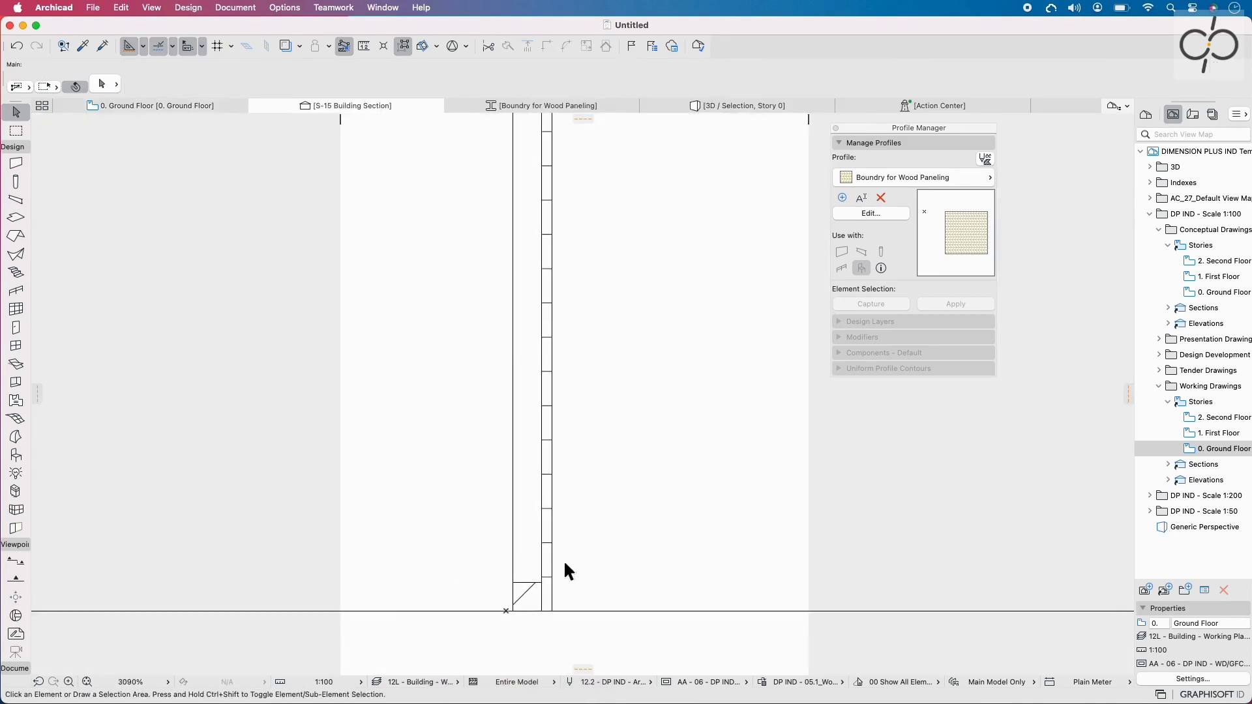
{"action": "scroll", "coordinate": [552, 426], "scroll_direction": "up", "scroll_amount": 15}
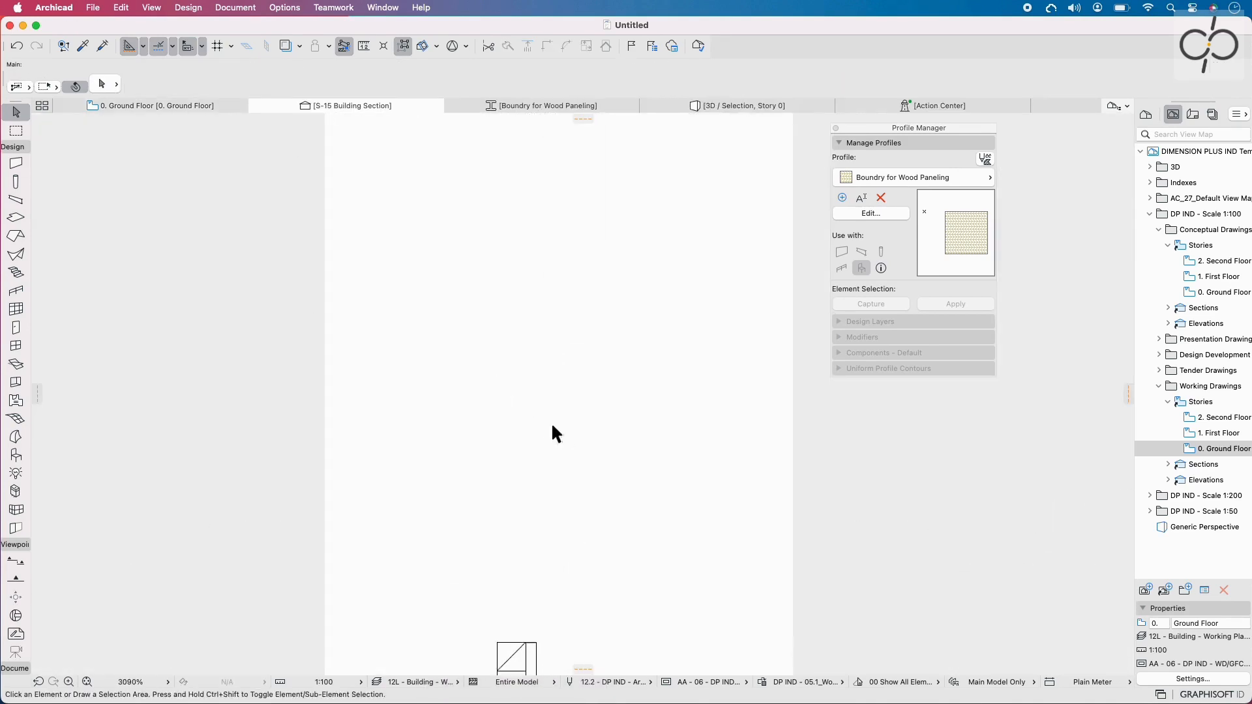
{"action": "scroll", "coordinate": [552, 427], "scroll_direction": "down", "scroll_amount": 6}
{"action": "scroll", "coordinate": [551, 430], "scroll_direction": "down", "scroll_amount": 5}
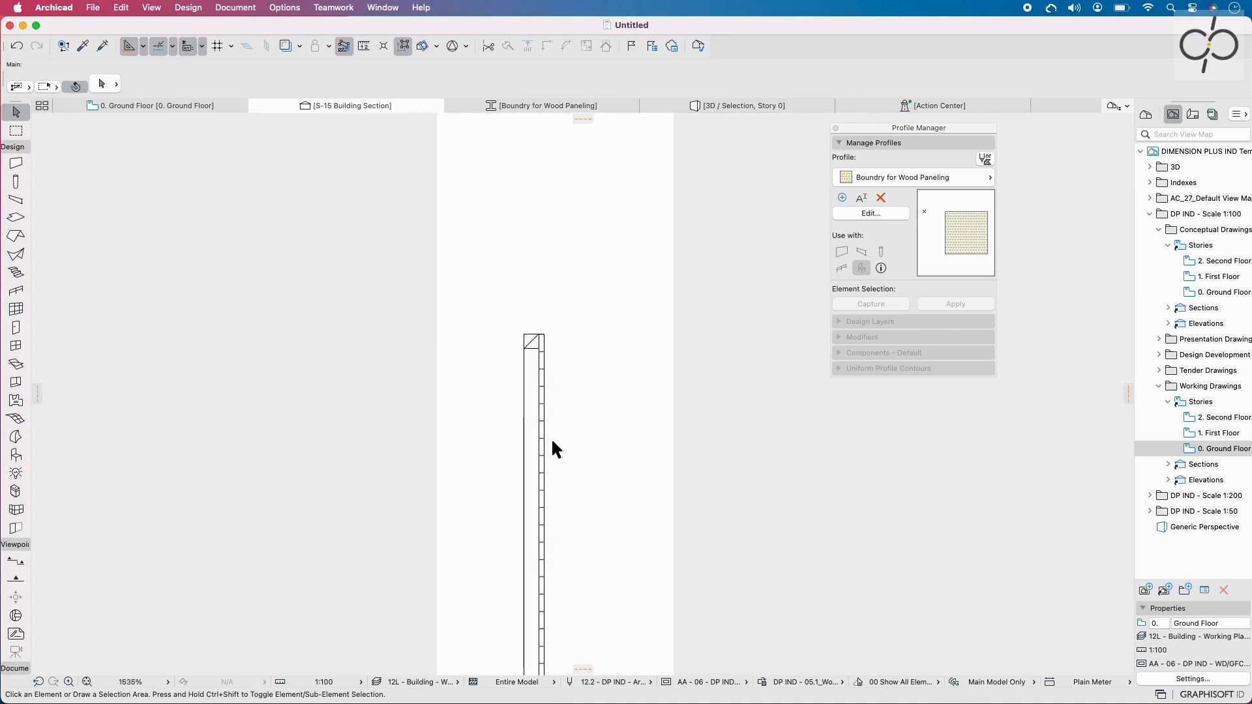
Return to the ground floor plan, show the curtain wall in 3D and examine the framing on its rear side
{"action": "left_click", "coordinate": [181, 105]}
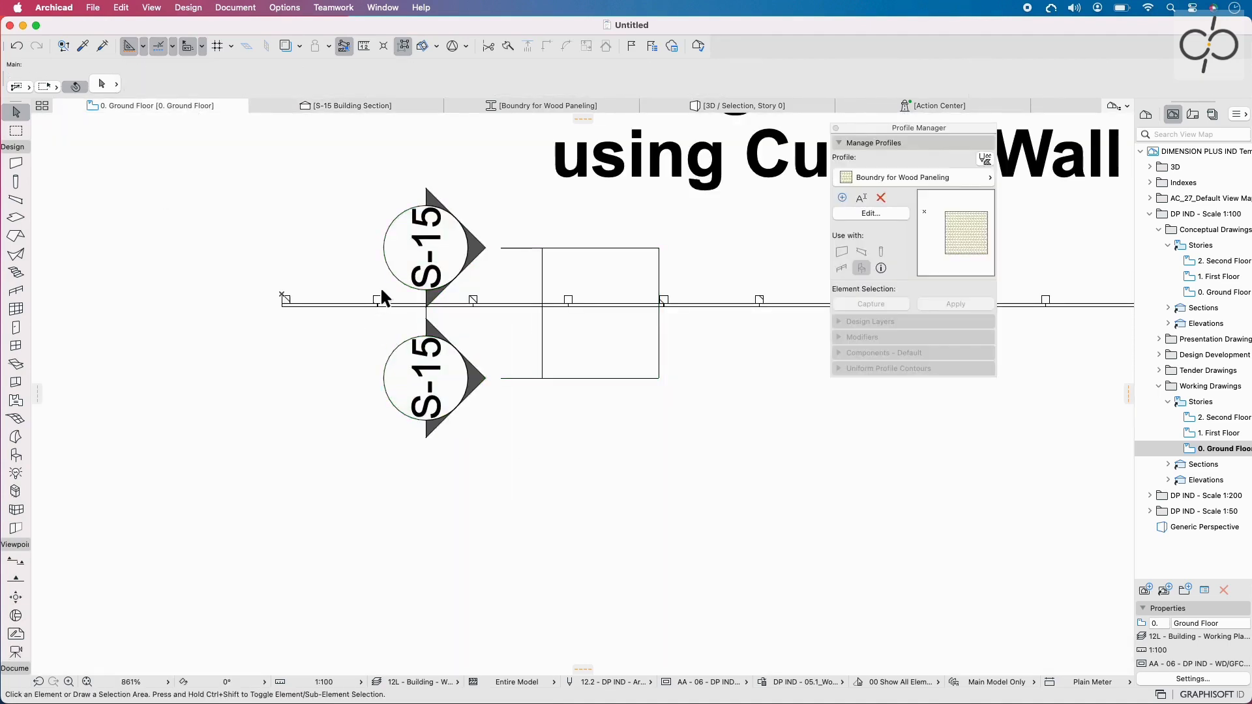
{"action": "scroll", "coordinate": [382, 291], "scroll_direction": "up", "scroll_amount": 8}
{"action": "left_click", "coordinate": [370, 320]}
{"action": "key", "text": "F5"}
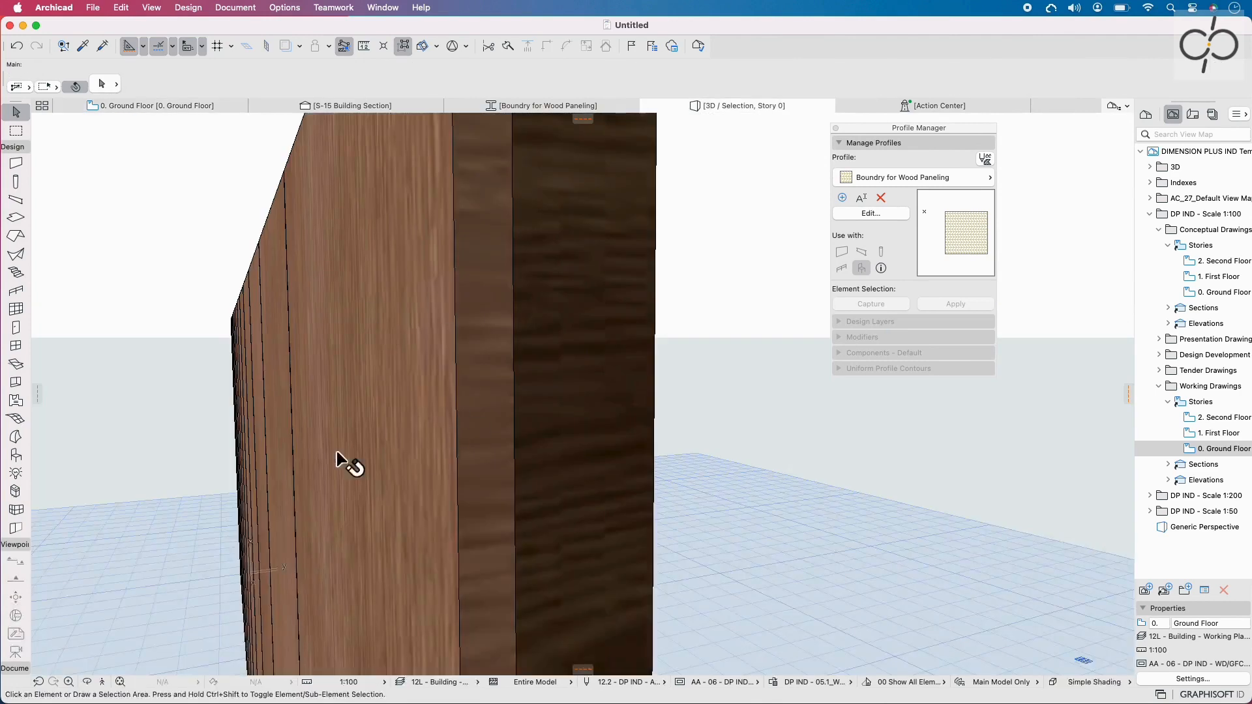
{"action": "left_click", "coordinate": [86, 682]}
{"action": "left_click_drag", "start_coordinate": [590, 417], "coordinate": [489, 450]}
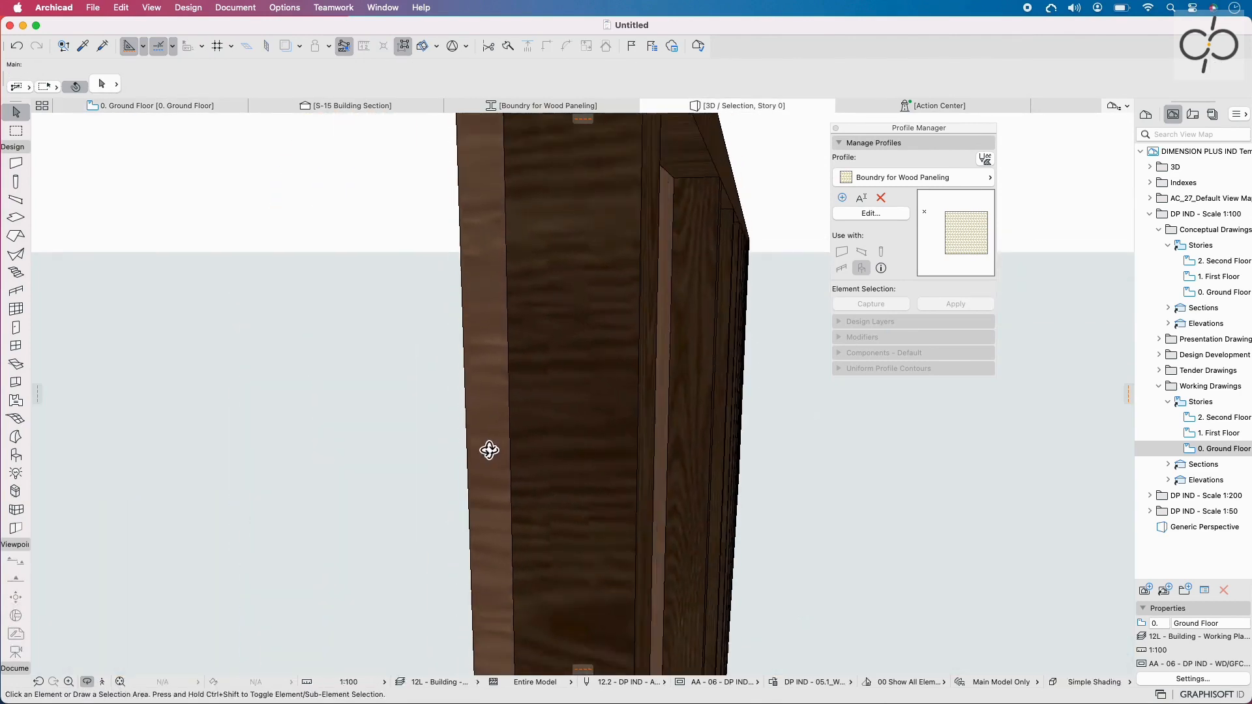
{"action": "scroll", "coordinate": [489, 450], "scroll_direction": "down", "scroll_amount": 3}
{"action": "middle_click_drag", "start_coordinate": [489, 449], "coordinate": [587, 413], "text": "shift"}
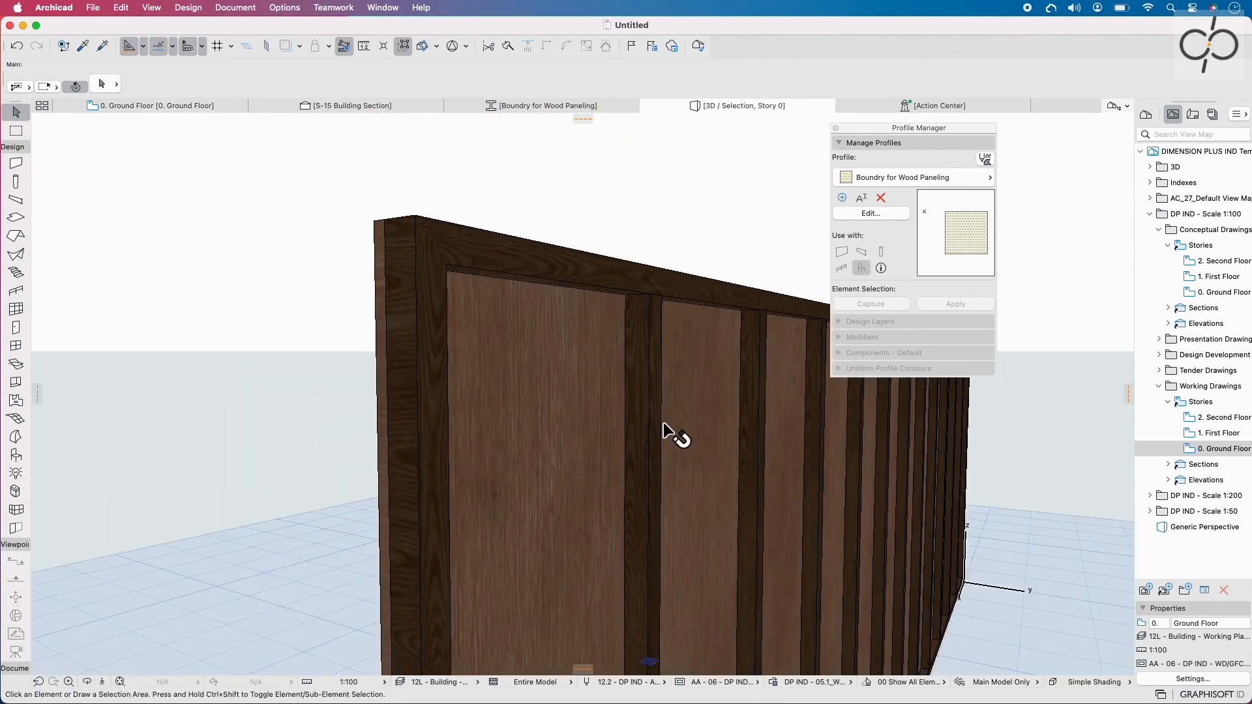
{"action": "scroll", "coordinate": [664, 429], "scroll_direction": "up", "scroll_amount": 5}
{"action": "scroll", "coordinate": [664, 429], "scroll_direction": "down", "scroll_amount": 10}
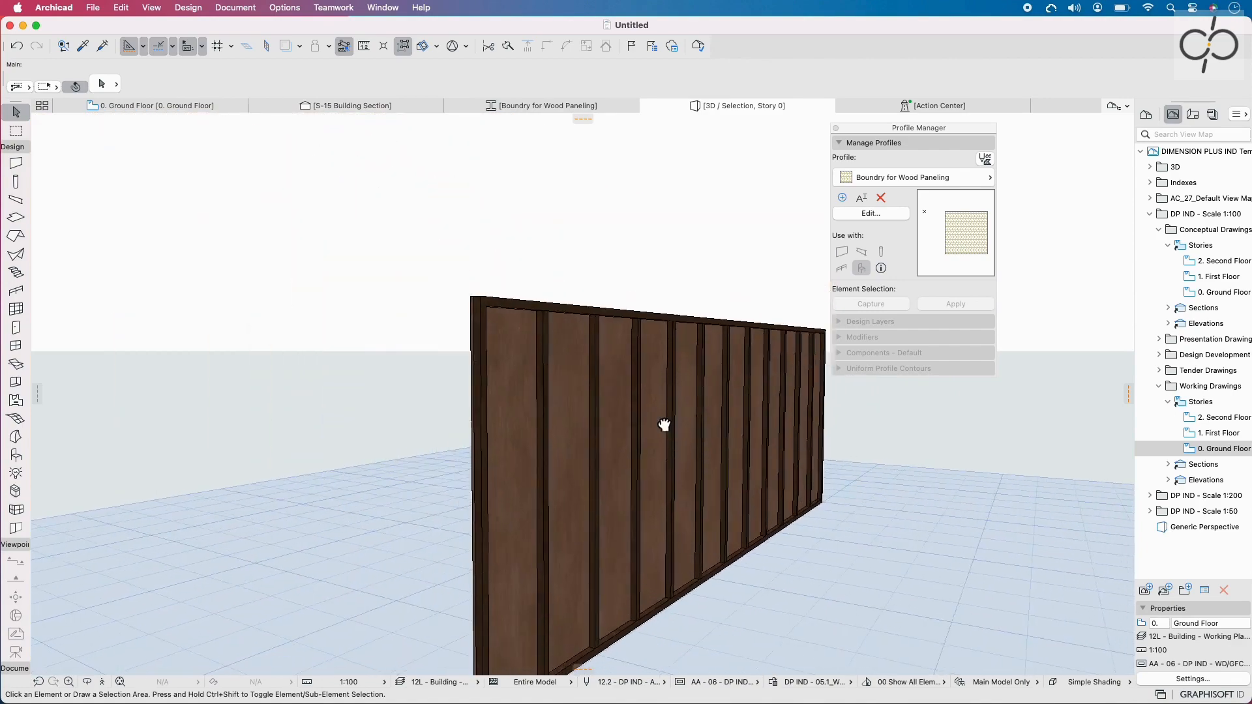
Split the curtain wall's scheme into two rows 1200 mm high and examine the divided panels from both sides in 3D
{"action": "double_click", "coordinate": [559, 349]}
{"action": "left_click", "coordinate": [460, 80]}
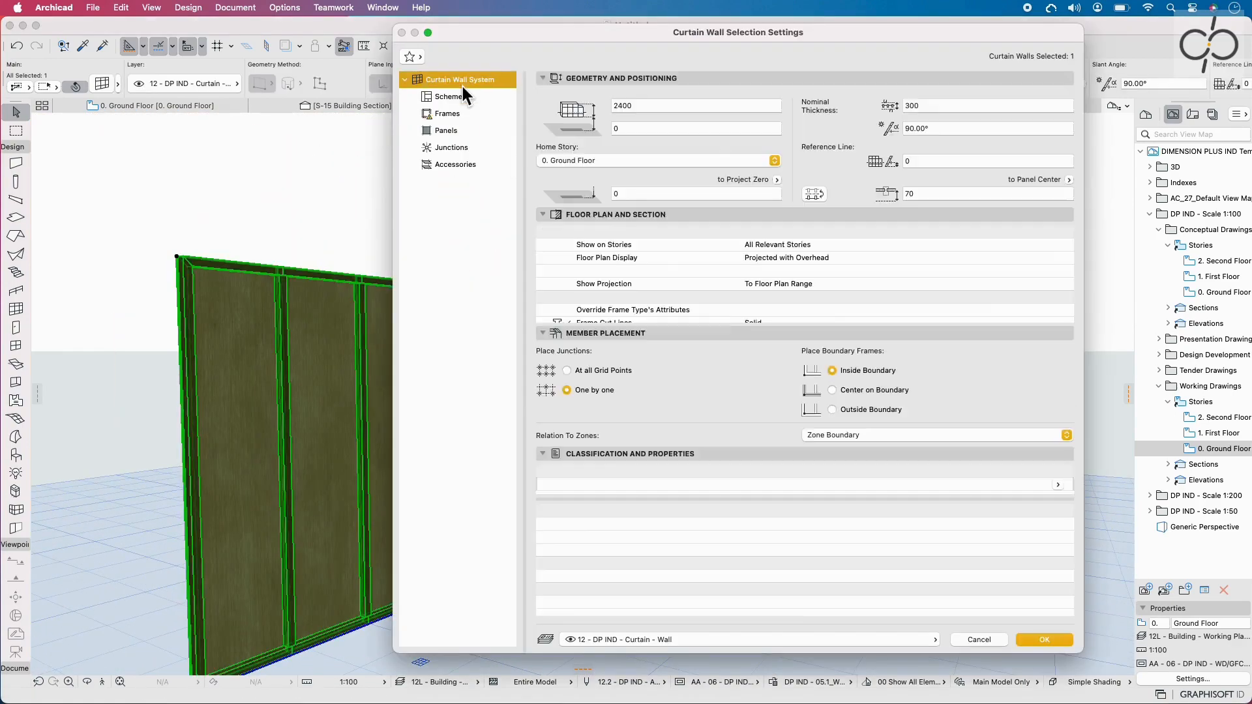
{"action": "left_click", "coordinate": [448, 96]}
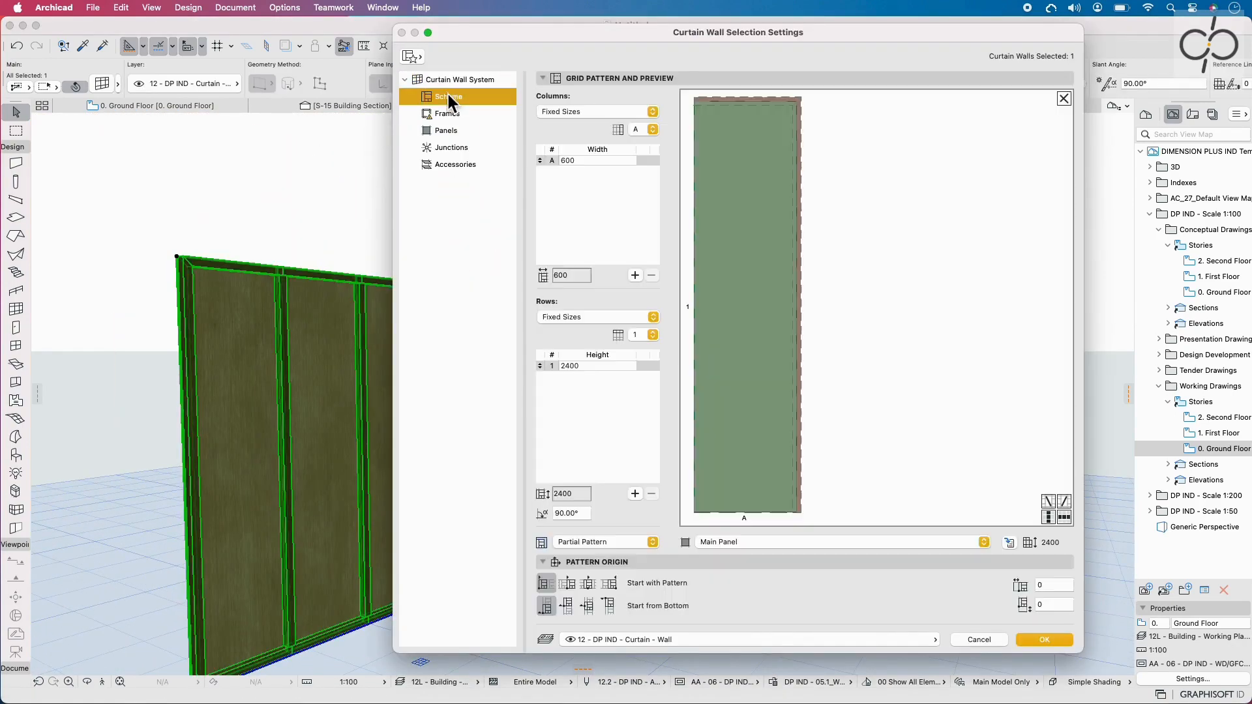
{"action": "left_click", "coordinate": [595, 366]}
{"action": "key", "text": "Return"}
{"action": "left_click", "coordinate": [635, 493]}
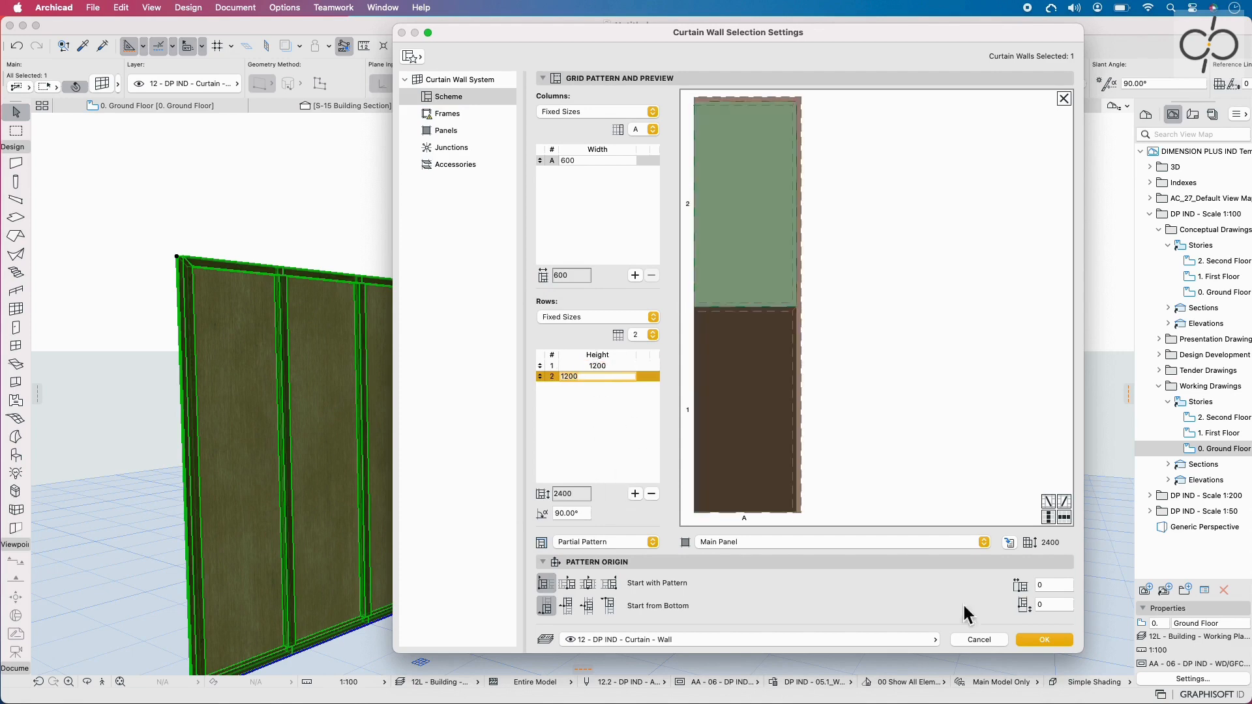
{"action": "left_click", "coordinate": [1044, 639]}
{"action": "key", "text": "Escape"}
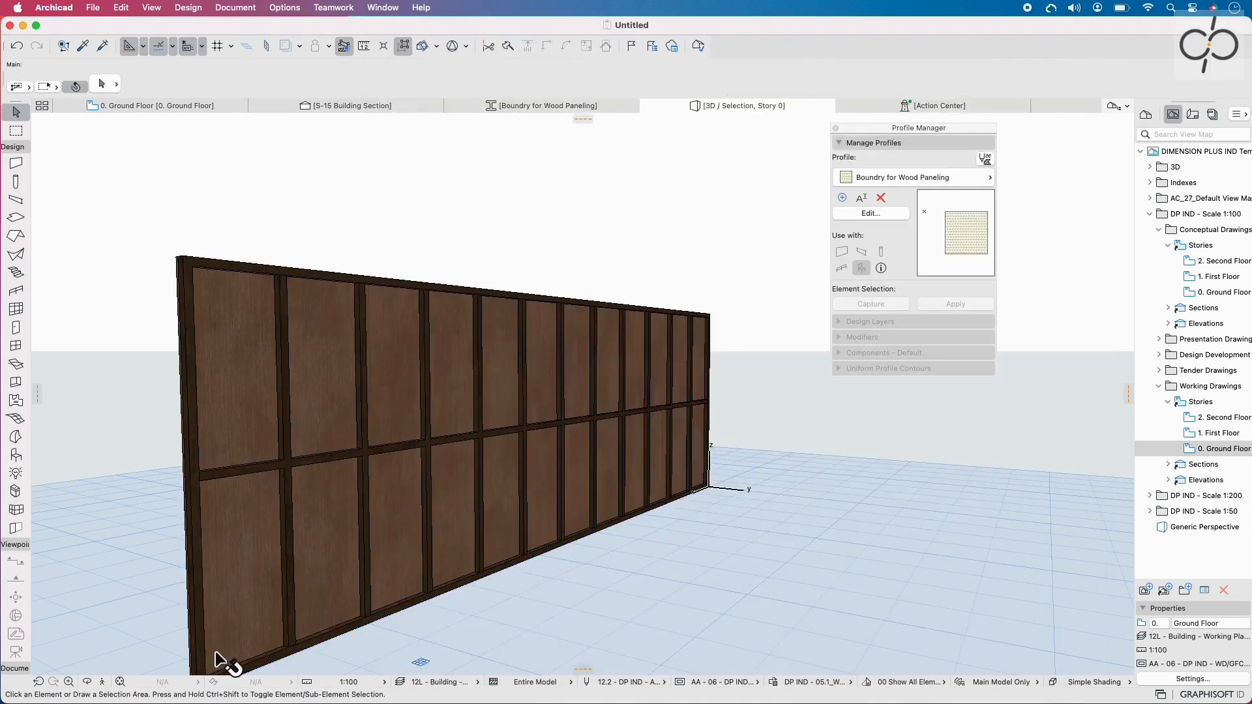
{"action": "left_click", "coordinate": [87, 681]}
{"action": "left_click_drag", "start_coordinate": [137, 570], "coordinate": [463, 554]}
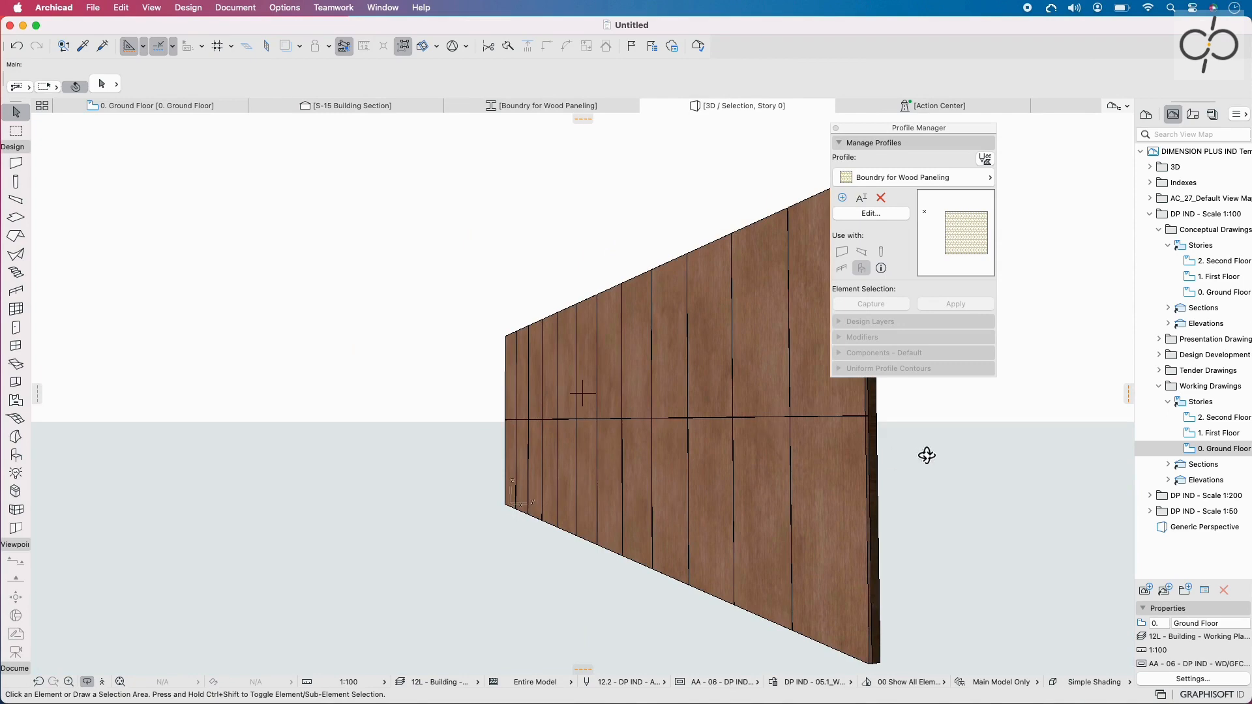
{"action": "left_click_drag", "start_coordinate": [927, 456], "coordinate": [620, 459]}
{"action": "key", "text": "Escape"}
Assign the Transom Frame class to the horizontal division between the two rows in the curtain wall's scheme
{"action": "left_click", "coordinate": [468, 503]}
{"action": "key", "text": "super+t"}
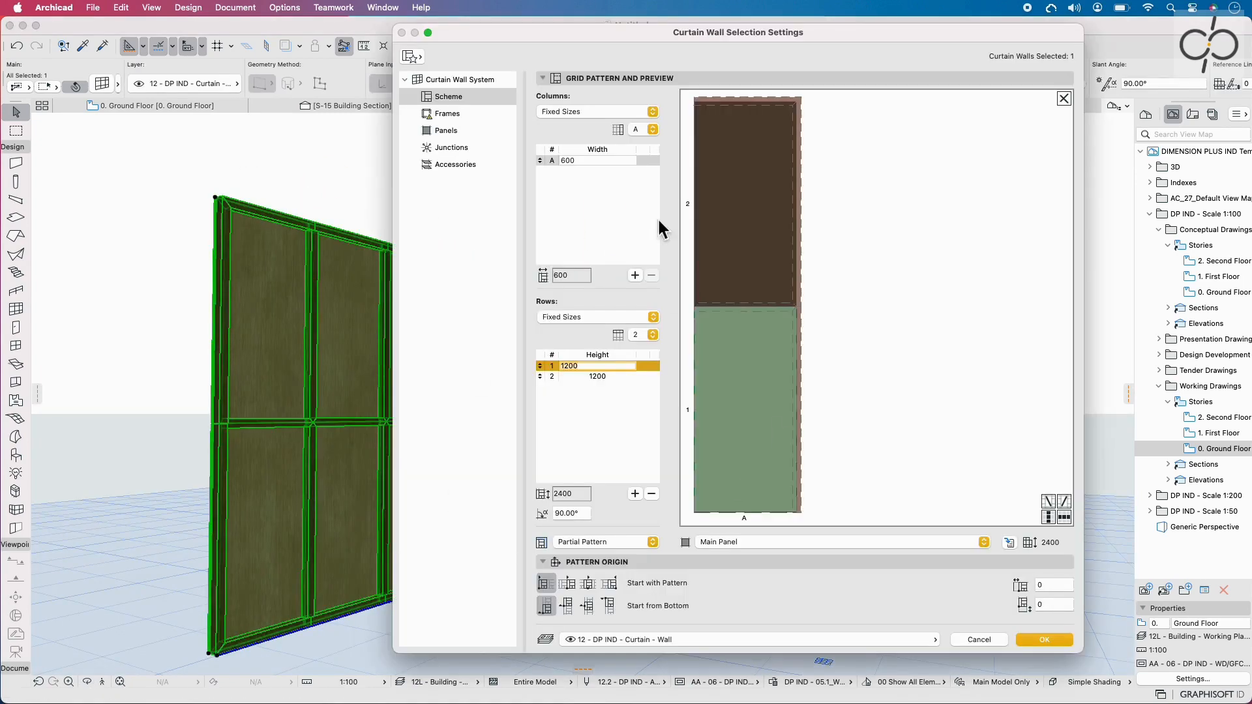
{"action": "left_click", "coordinate": [798, 112]}
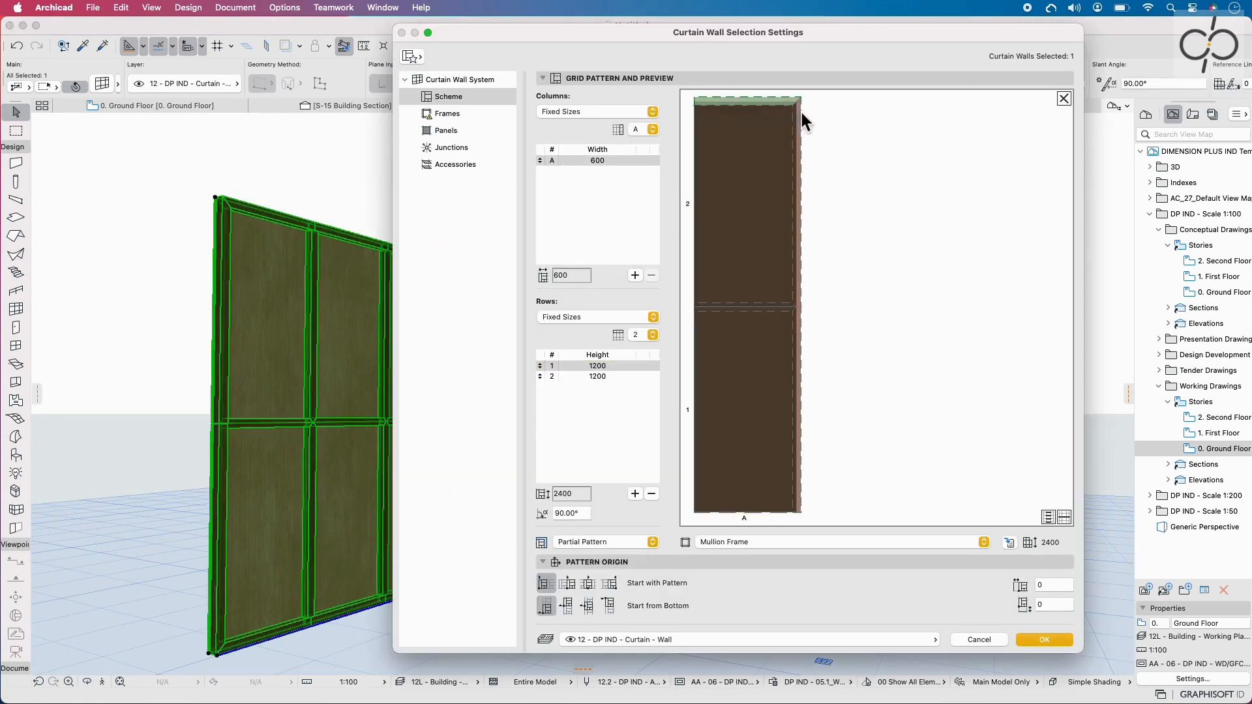
{"action": "left_click", "coordinate": [797, 348]}
{"action": "left_click", "coordinate": [757, 538]}
{"action": "left_click", "coordinate": [862, 340]}
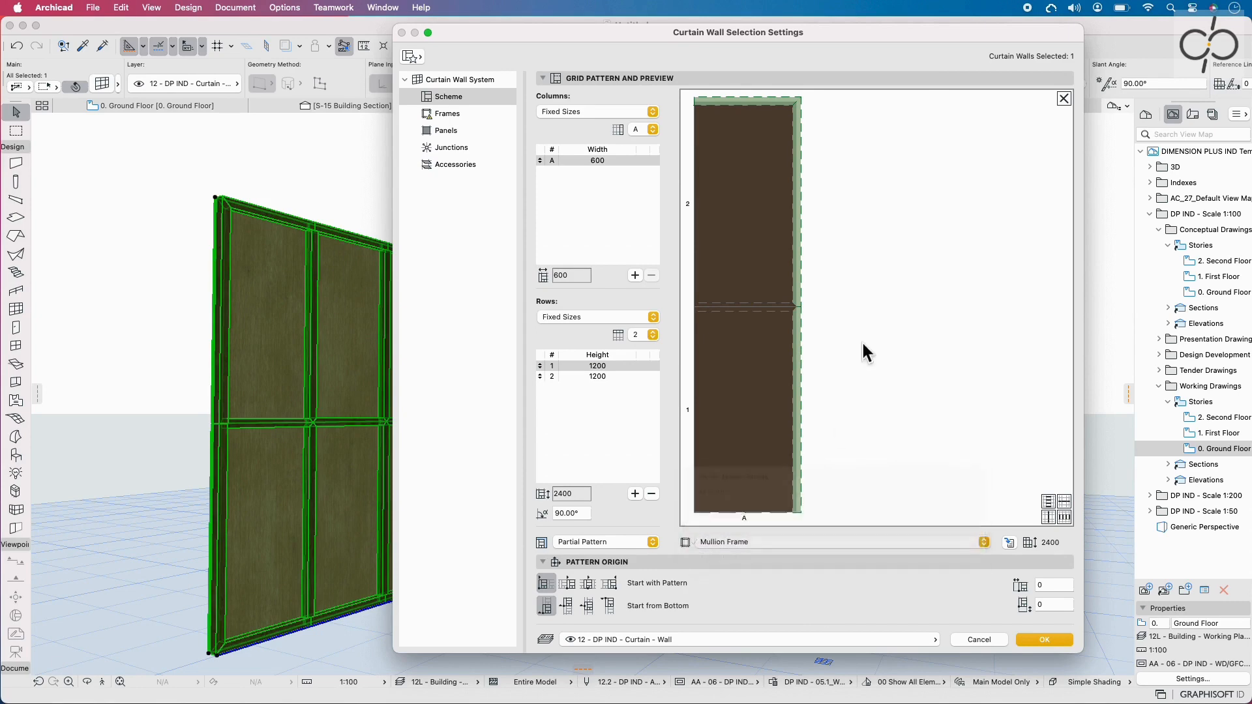
{"action": "left_click", "coordinate": [746, 307]}
{"action": "left_click", "coordinate": [784, 542]}
{"action": "left_click", "coordinate": [785, 530]}
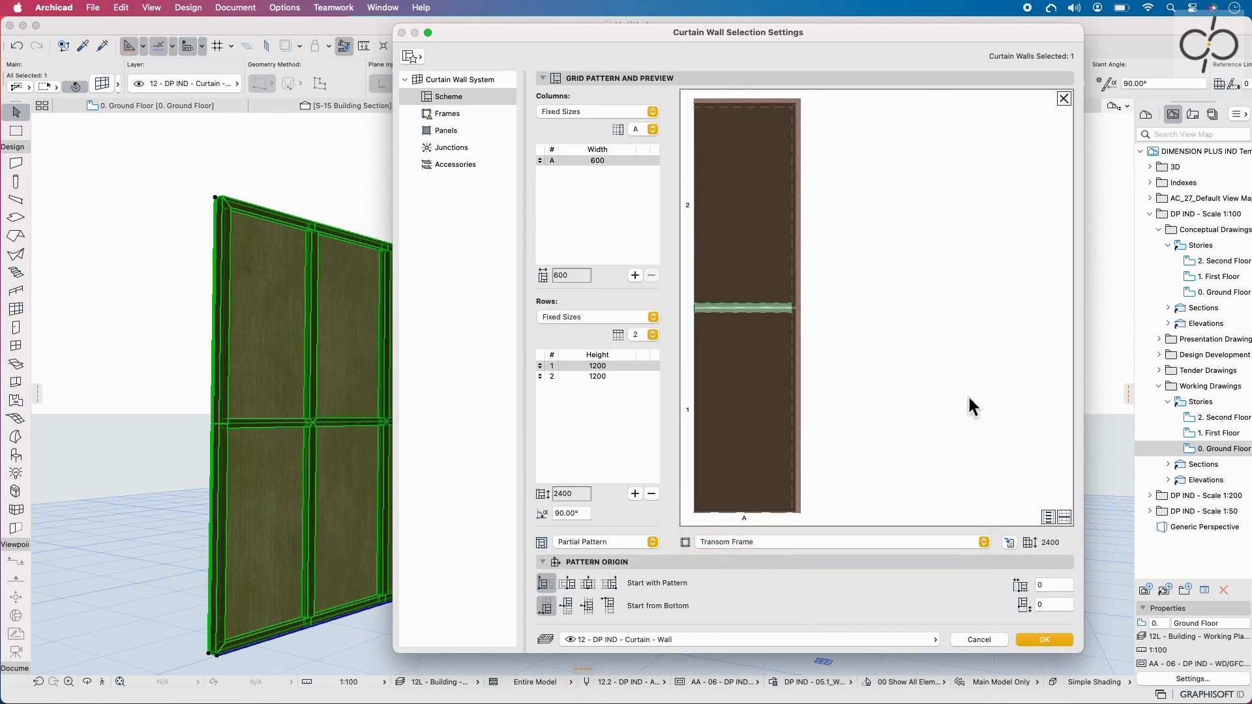
Match the transom frame to the mullion's size with width 50, depths 50 and 59, and panel connection values 0 and 18
{"action": "left_click", "coordinate": [453, 115]}
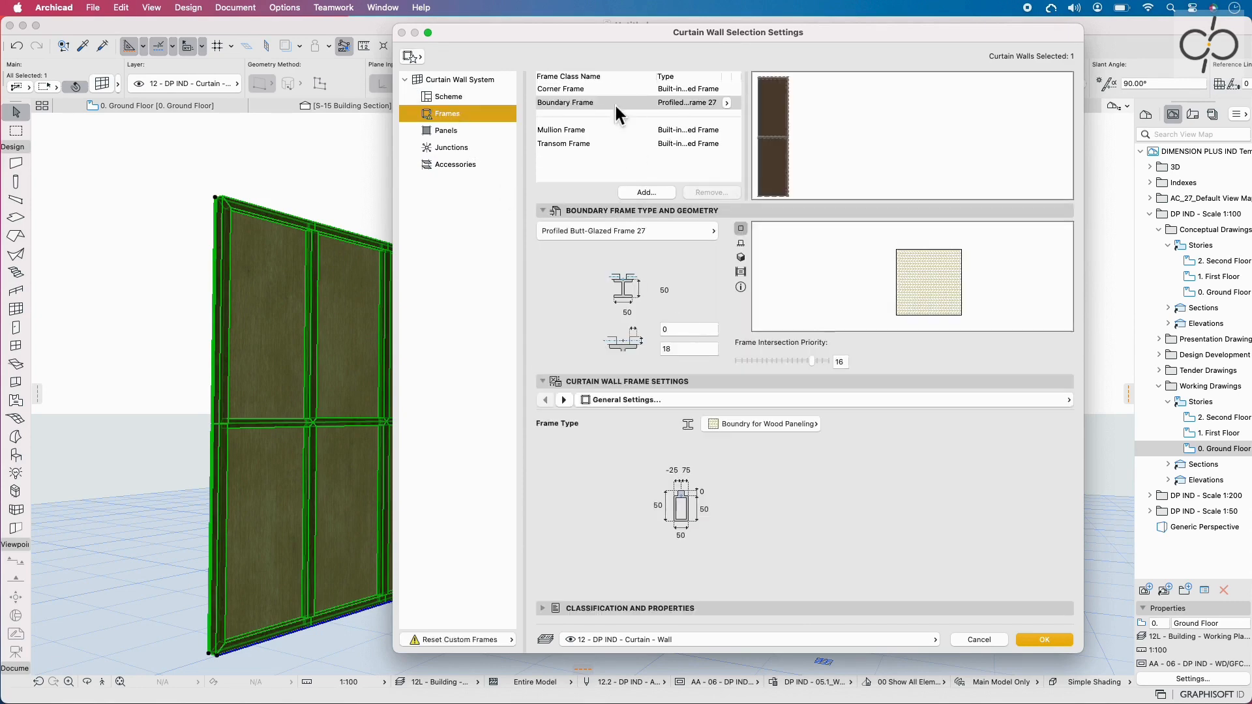
{"action": "left_click", "coordinate": [578, 142]}
{"action": "left_click", "coordinate": [616, 129]}
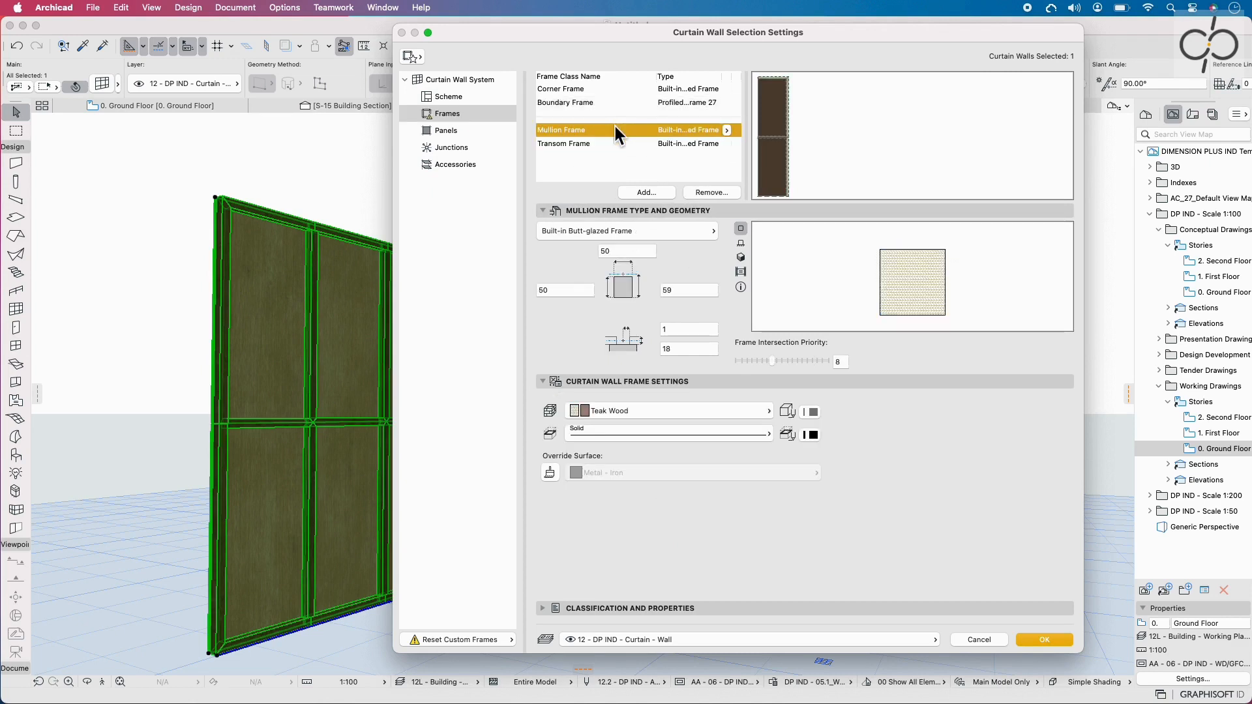
{"action": "left_click", "coordinate": [584, 143]}
{"action": "left_click", "coordinate": [619, 252]}
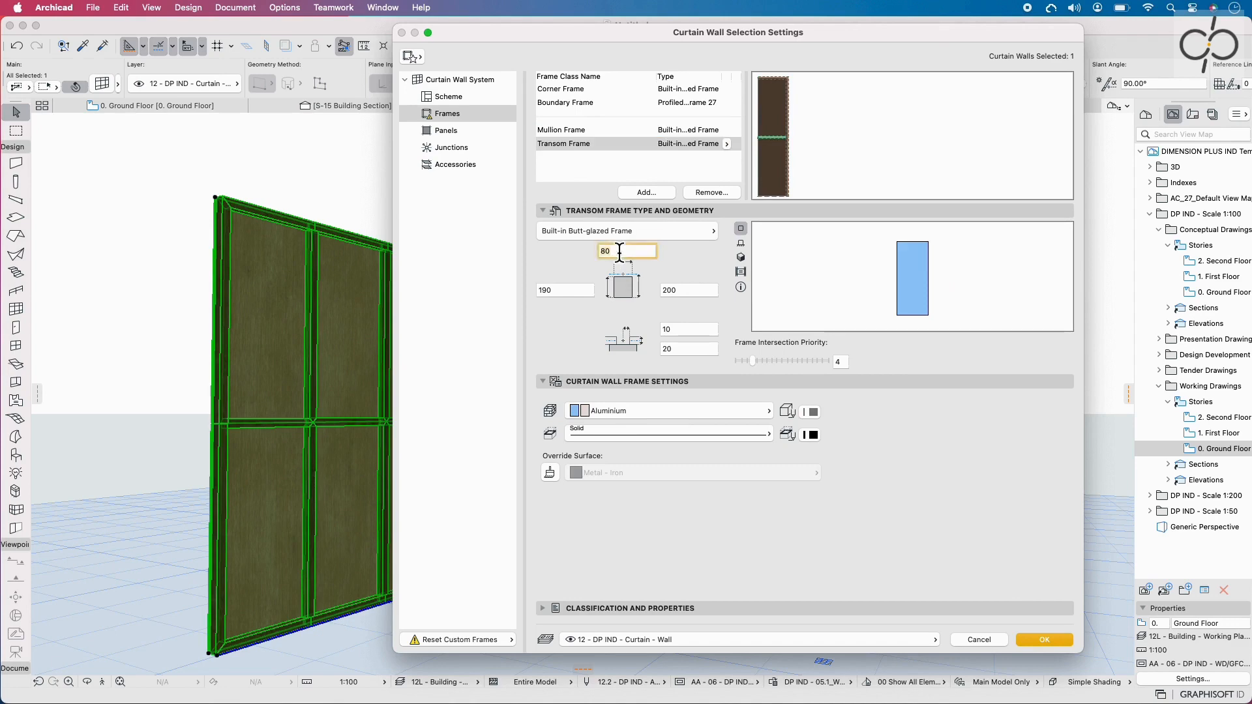
{"action": "type", "text": "50"}
{"action": "left_click", "coordinate": [560, 290]}
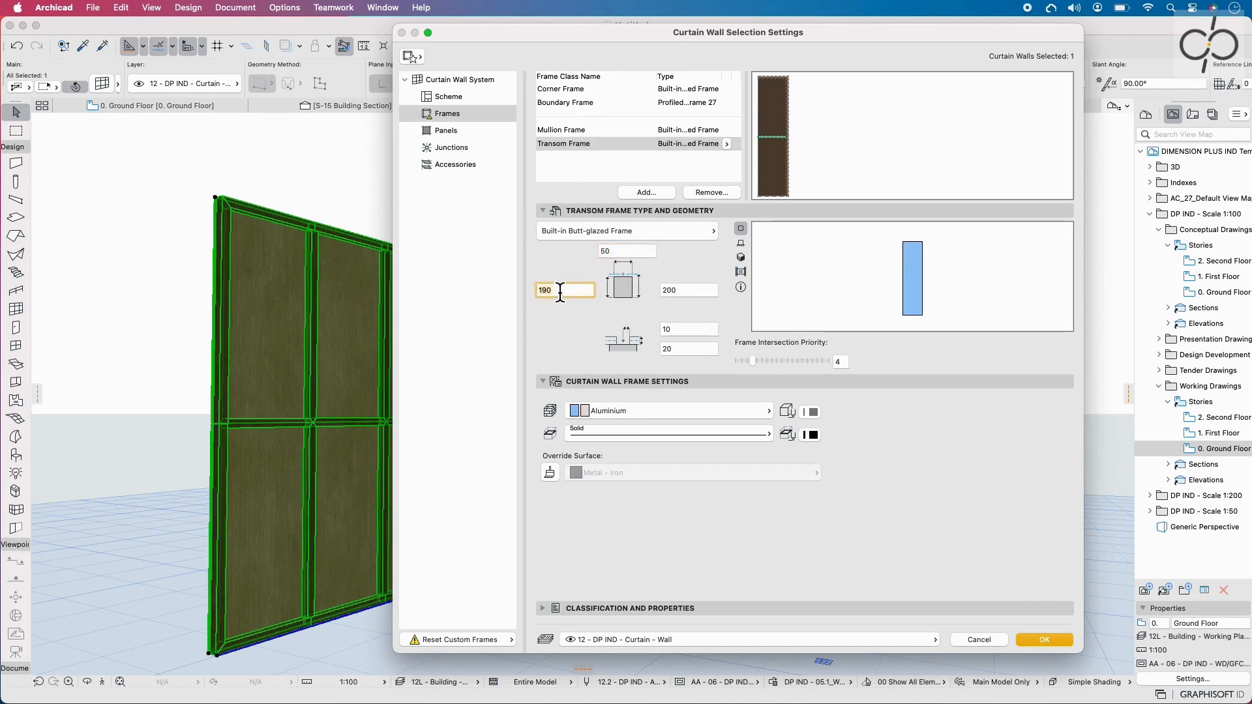
{"action": "double_click", "coordinate": [693, 291]}
{"action": "type", "text": "60"}
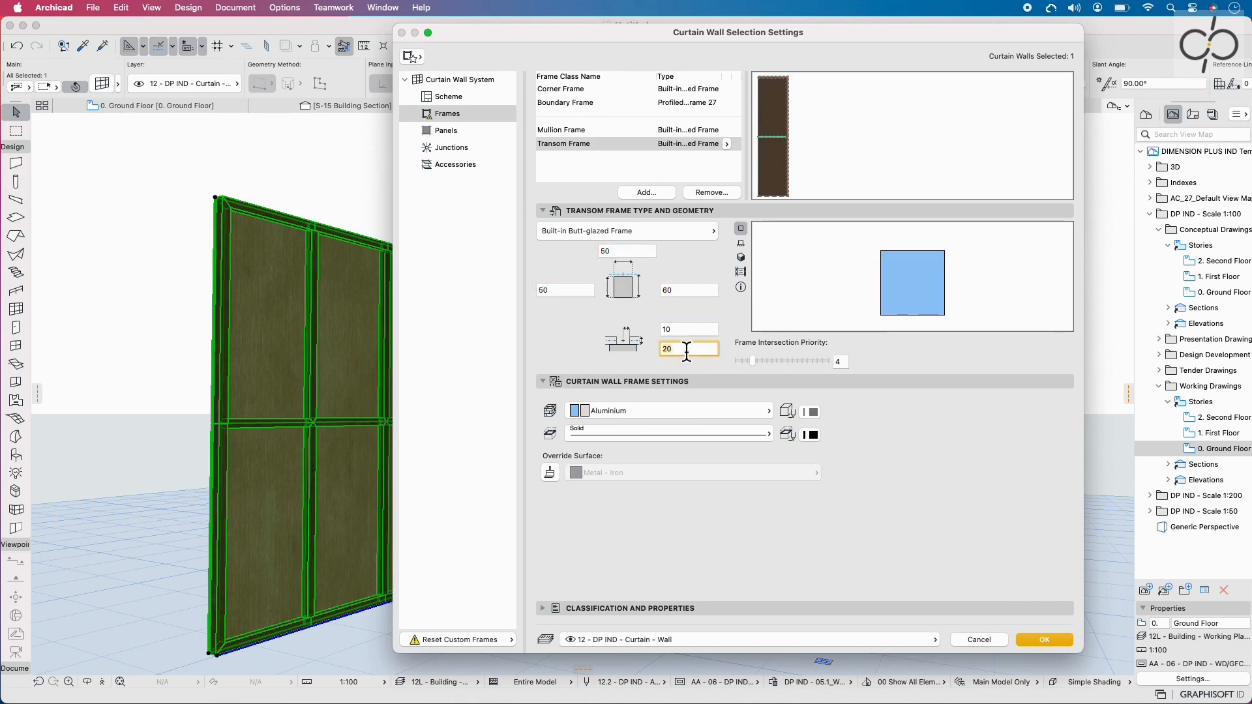
{"action": "type", "text": "0"}
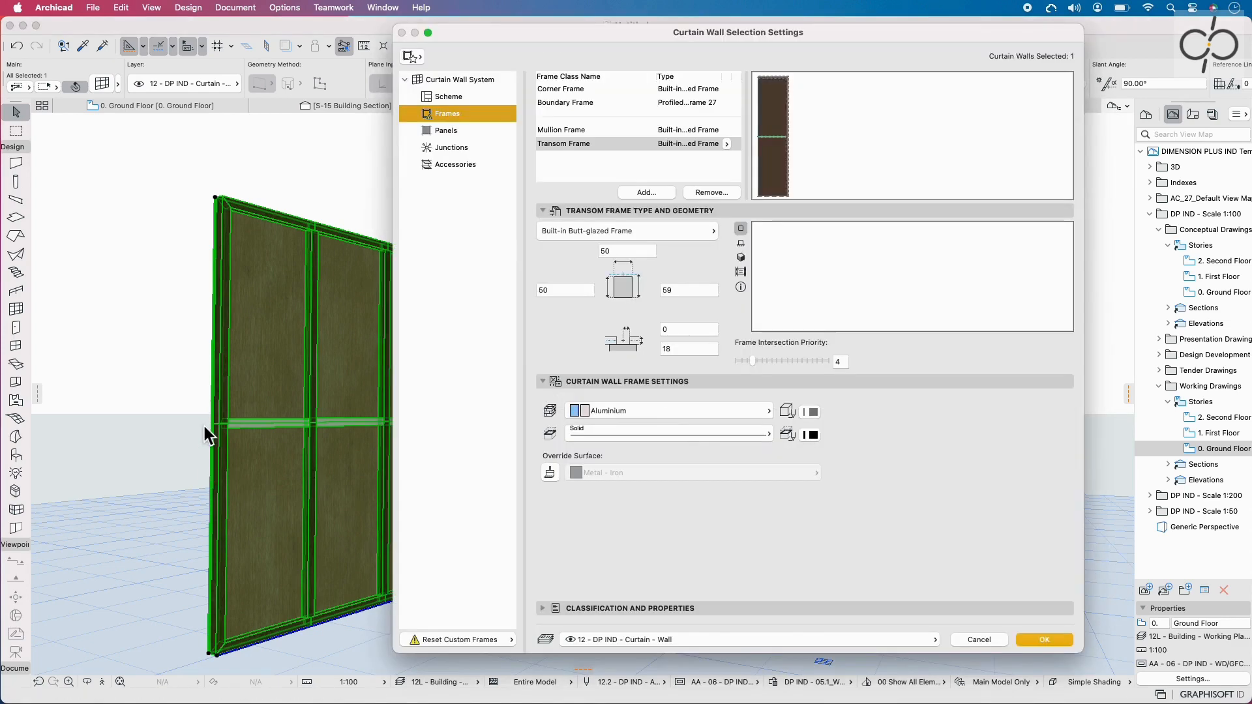
Set the transom frame's building material to Teak Wood, apply the settings and examine the wall in 3D
{"action": "left_click", "coordinate": [671, 410]}
{"action": "type", "text": "wood"}
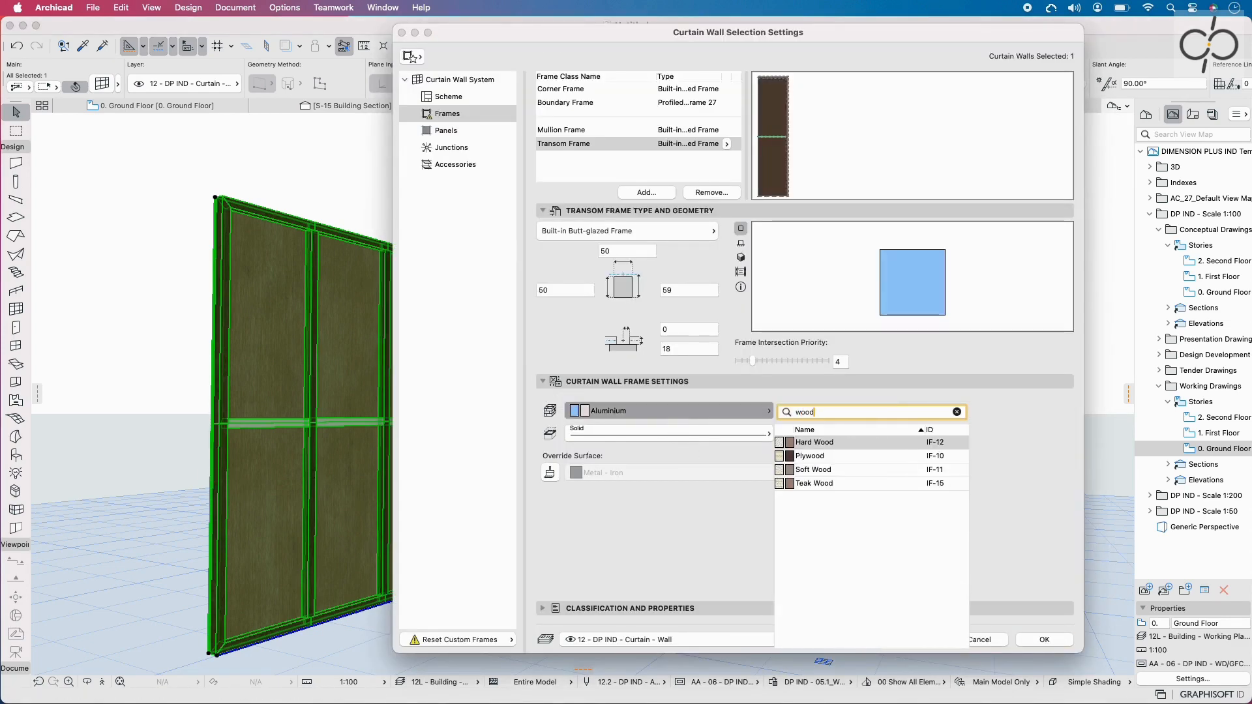
{"action": "left_click", "coordinate": [828, 483]}
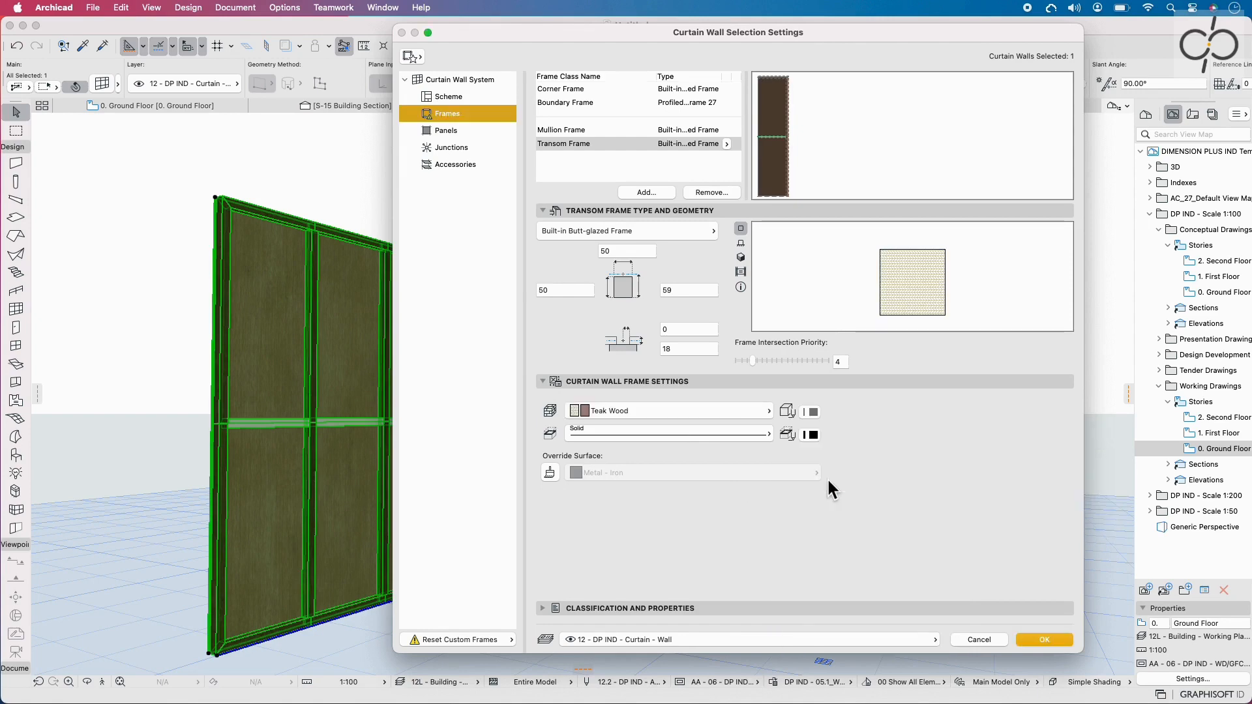
{"action": "left_click", "coordinate": [1060, 640]}
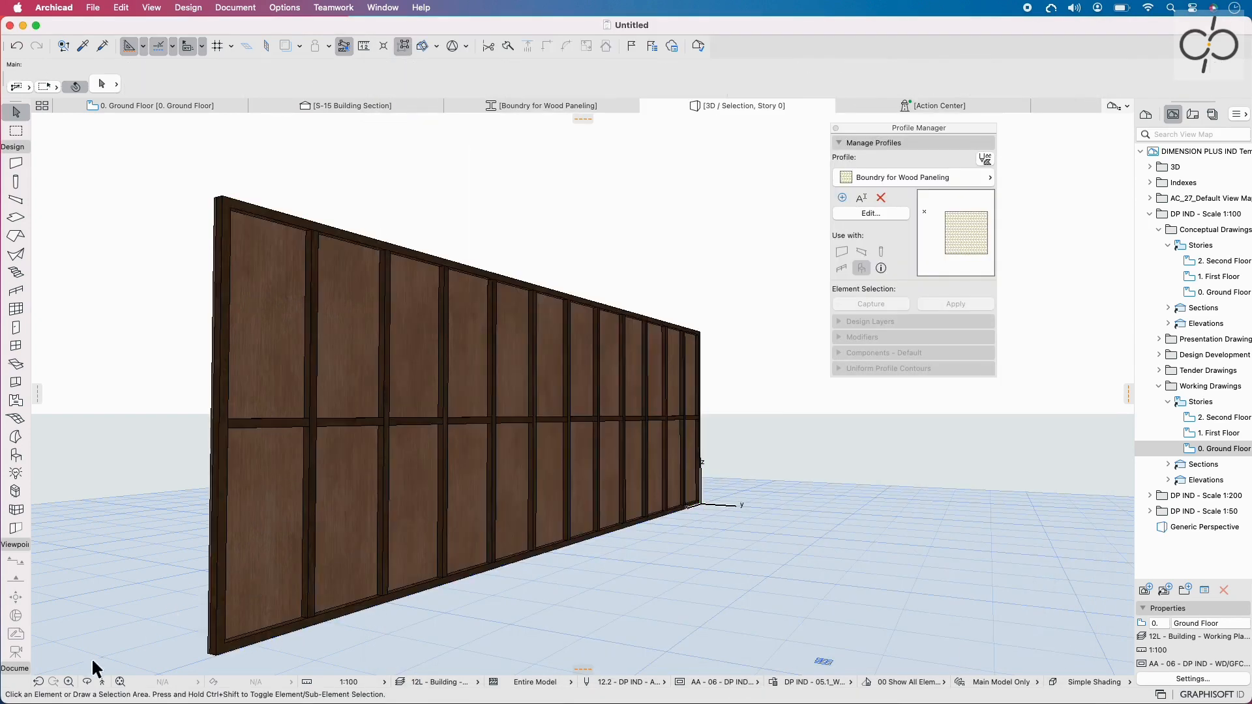
{"action": "left_click", "coordinate": [87, 682]}
{"action": "left_click_drag", "start_coordinate": [176, 524], "coordinate": [539, 482]}
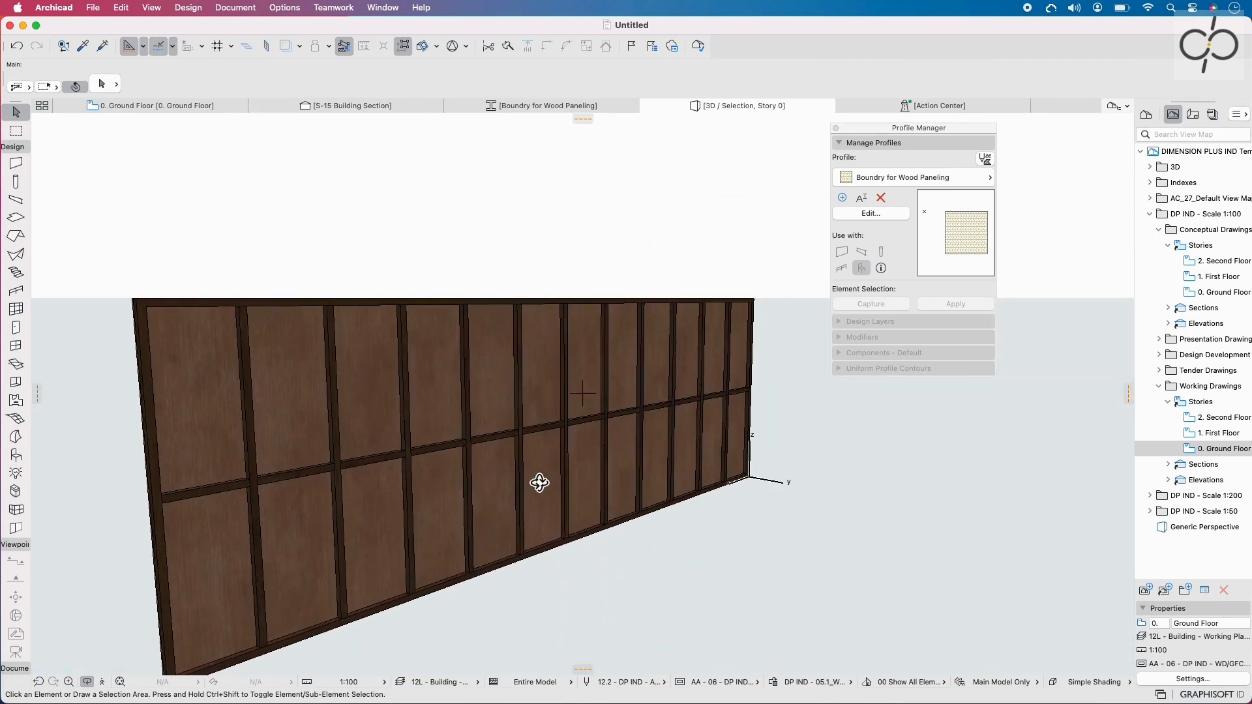